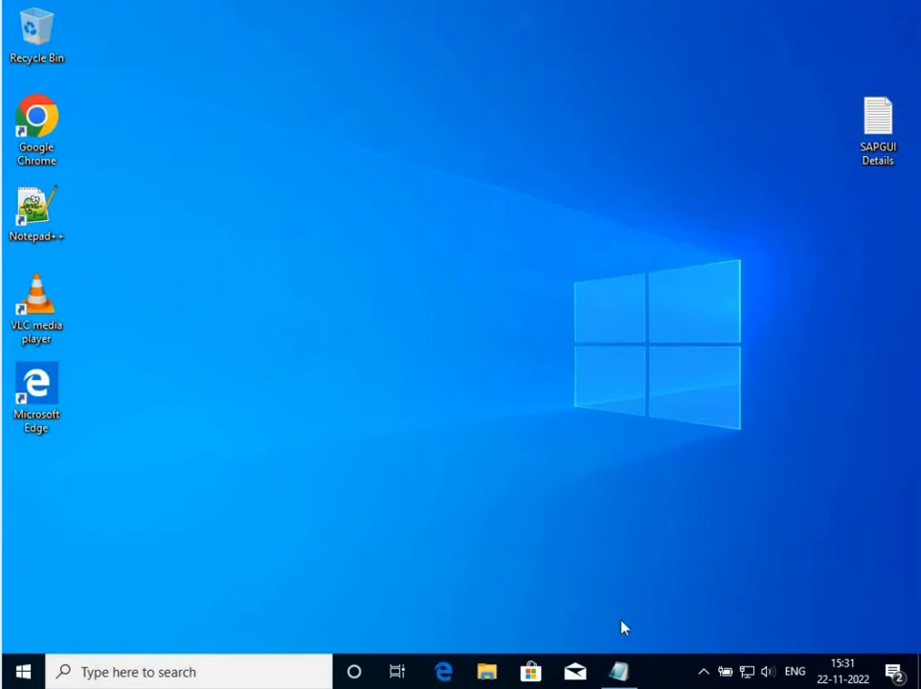
Select the SAP GUI download link in the SAPGUI Details note and launch Google Chrome.
click(618, 674)
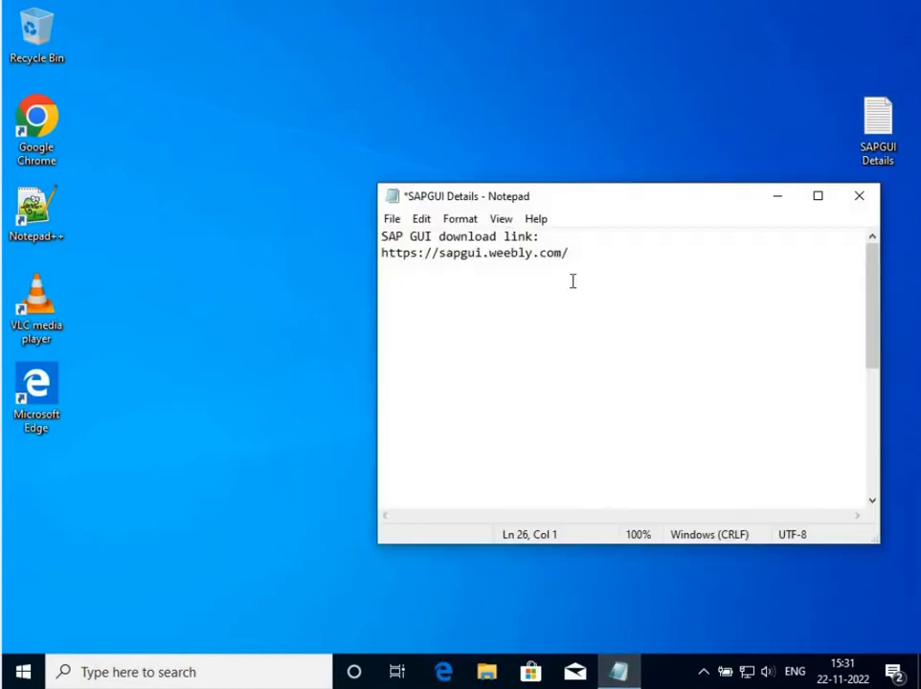
click(572, 253)
drag(571, 252, 382, 253)
key(ctrl+c)
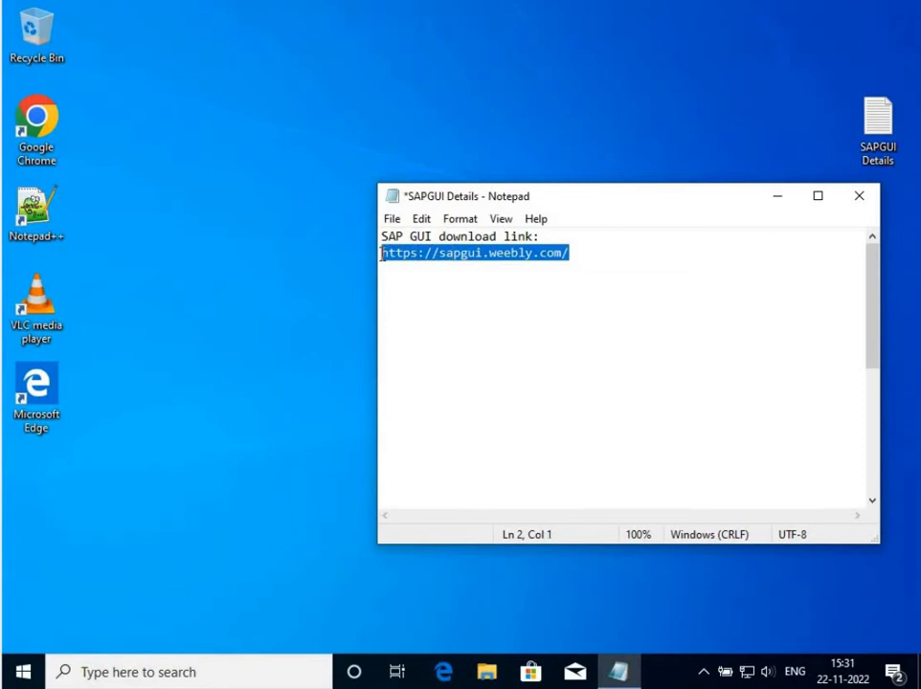
double_click(37, 119)
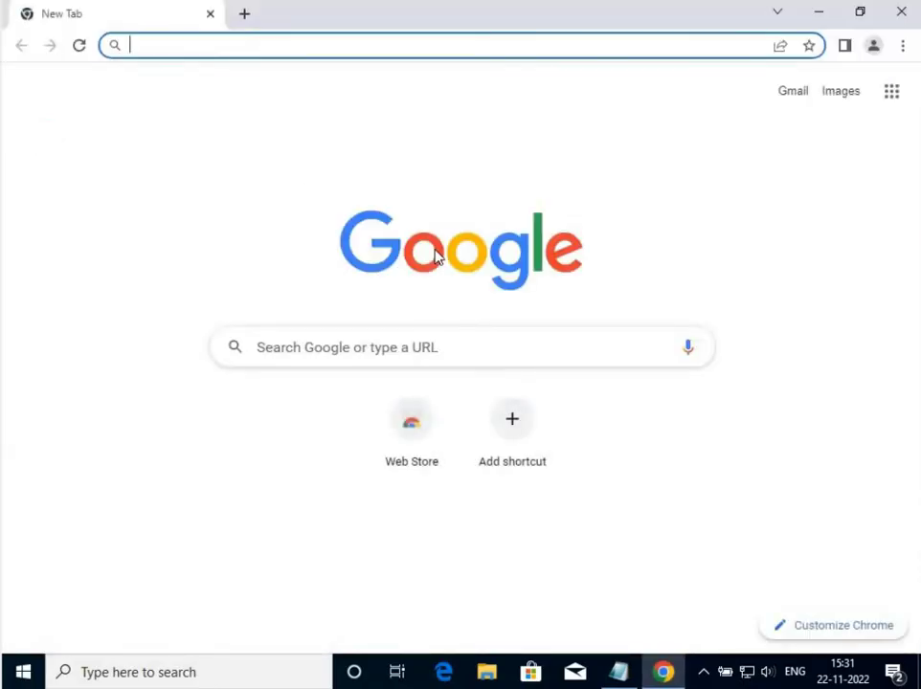
Paste the SAP GUI download link into Chrome's address bar and open the site.
key(ctrl+v)
key(Return)
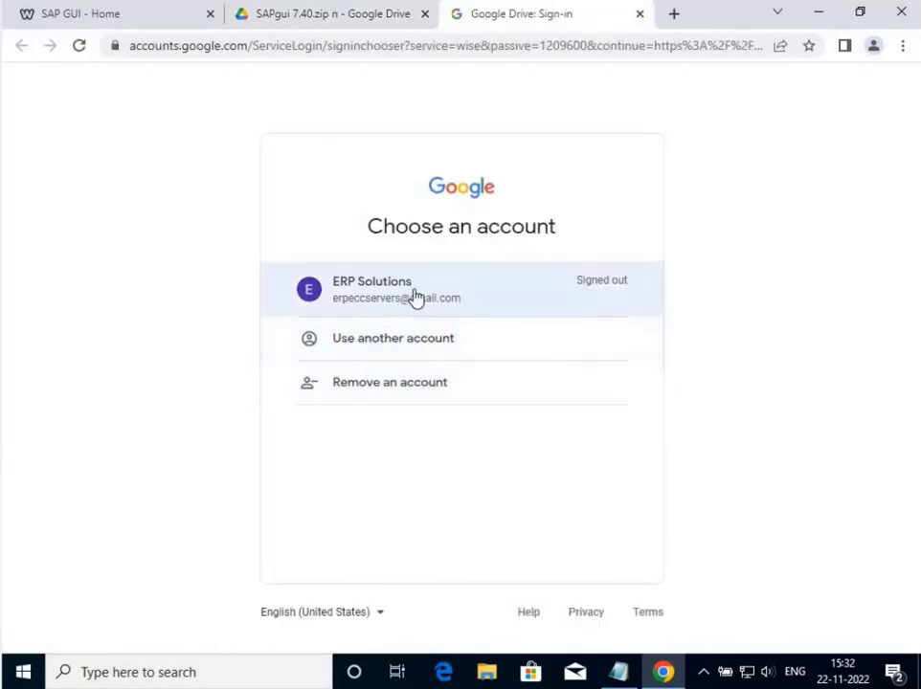
Sign in with the saved Google account by entering the account password.
click(413, 290)
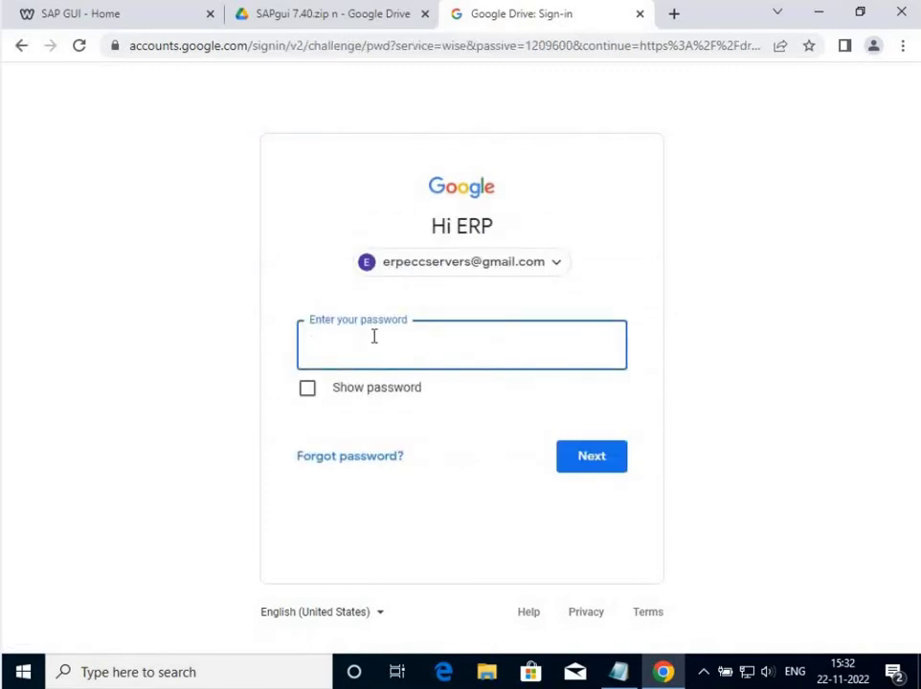
text(•••••••••)
key(Return)
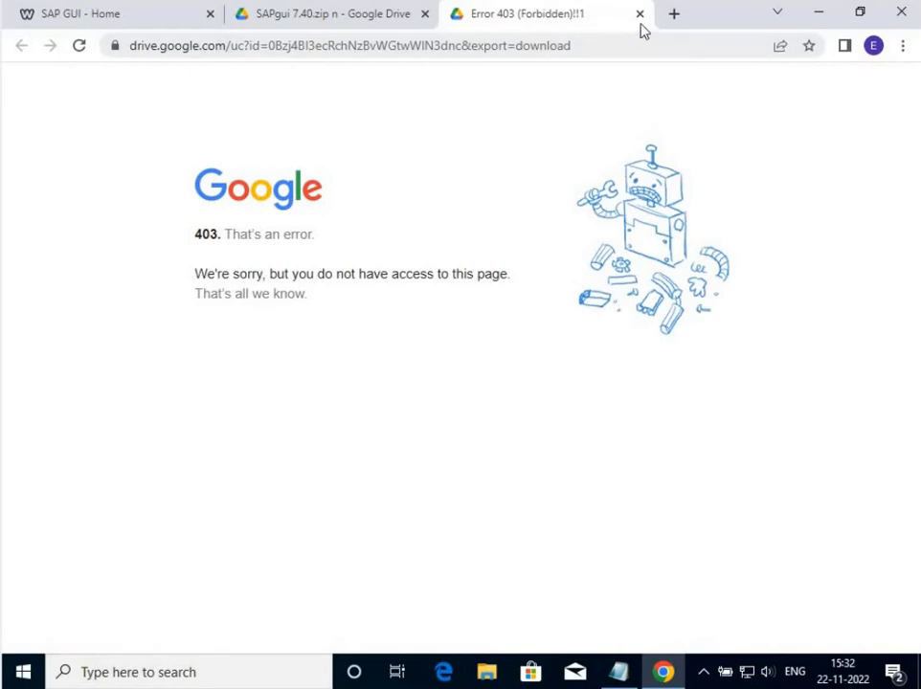
Close the error and Drive tabs, reload sapgui.weebly.com, and download SAPgui 7.40.zip n.zip anyway.
click(639, 14)
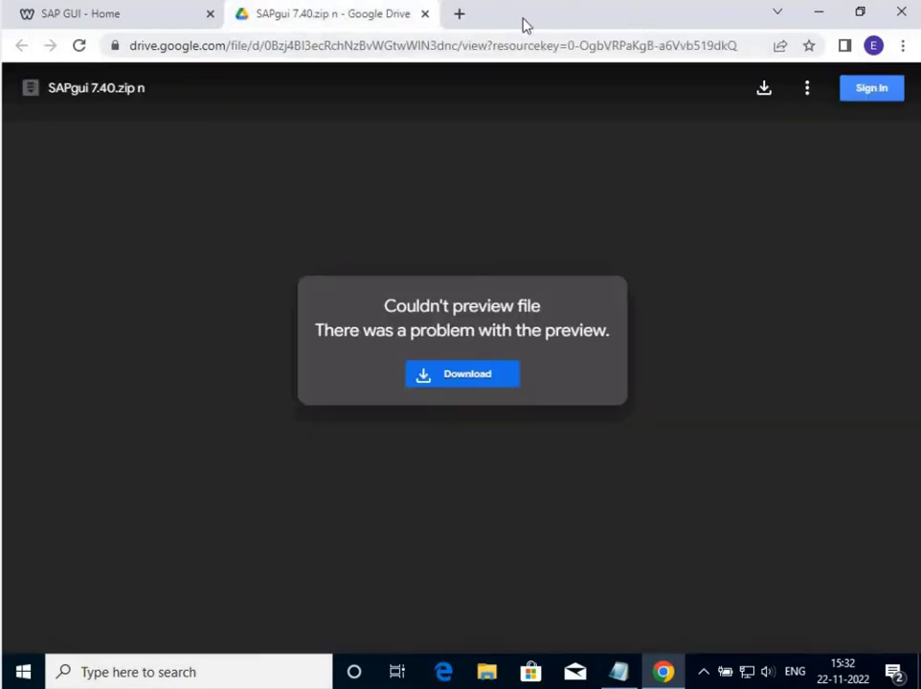
click(424, 14)
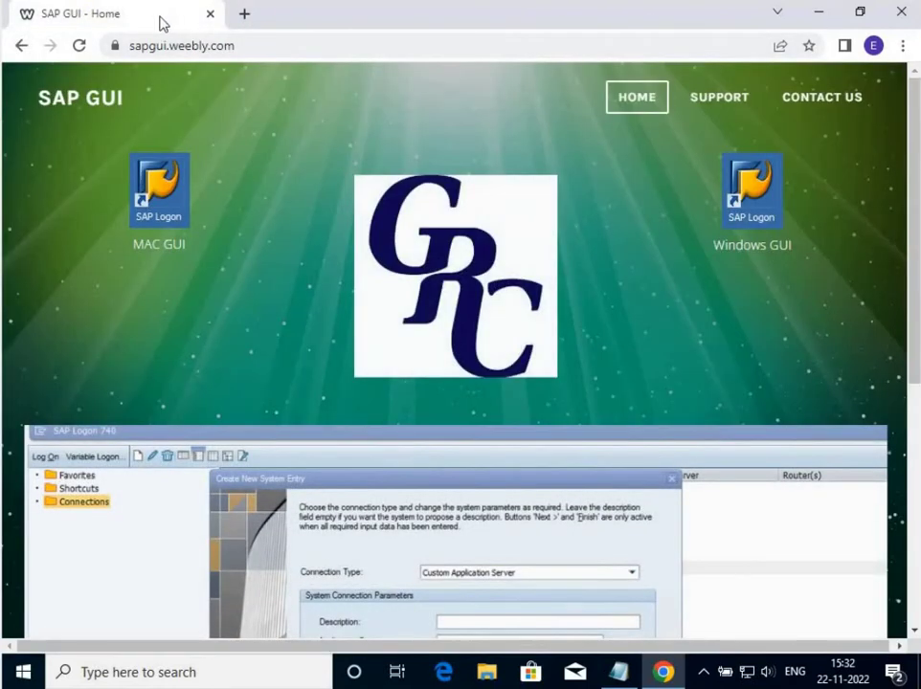
click(261, 45)
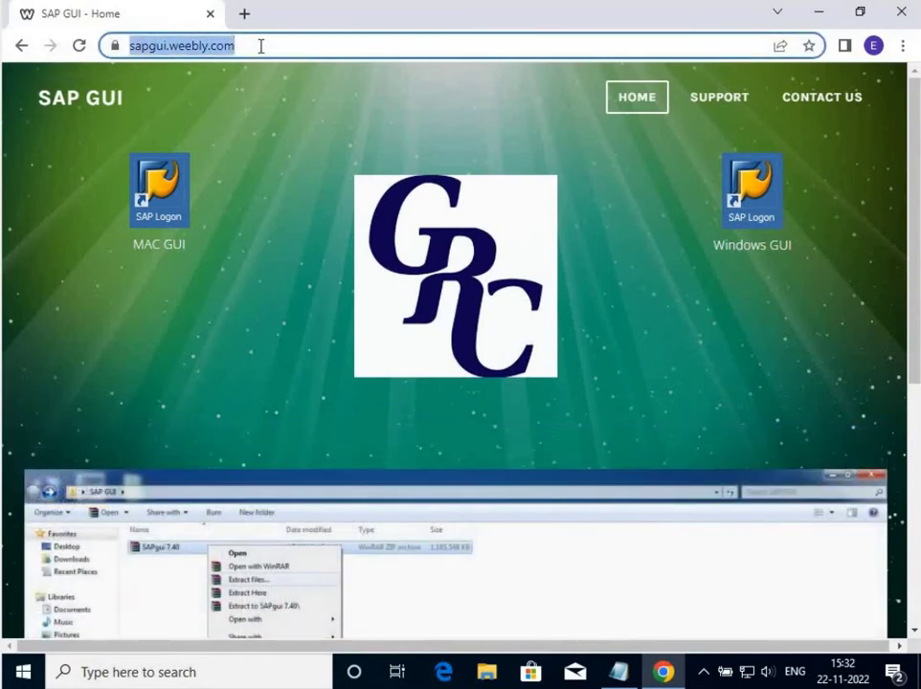
key(Return)
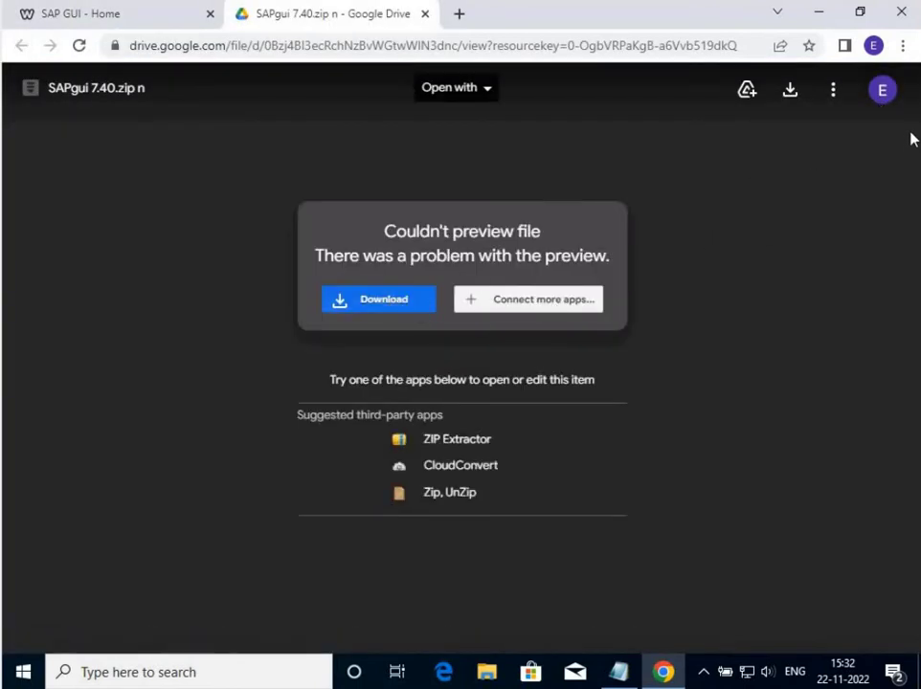
click(384, 308)
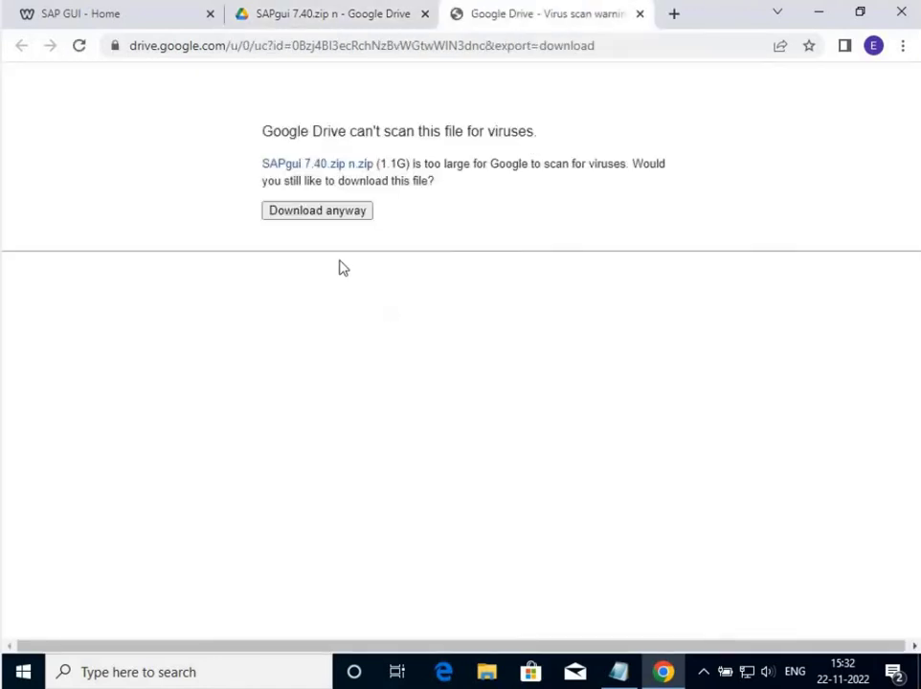
click(302, 216)
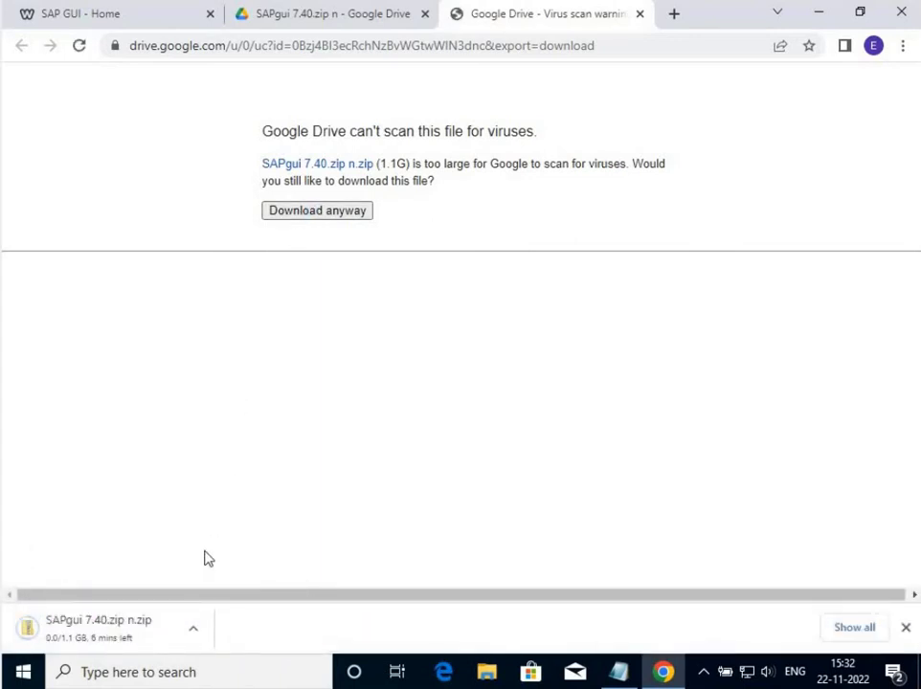
Search for winrar, go to win-rar.com and download the winrar-x64-611.exe installer.
click(673, 15)
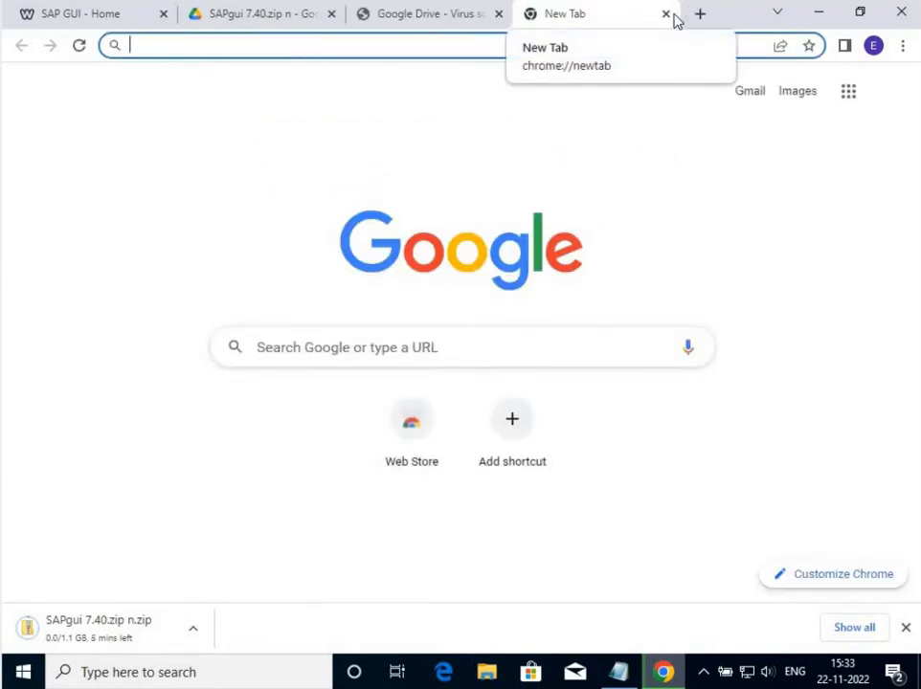
text(winrar)
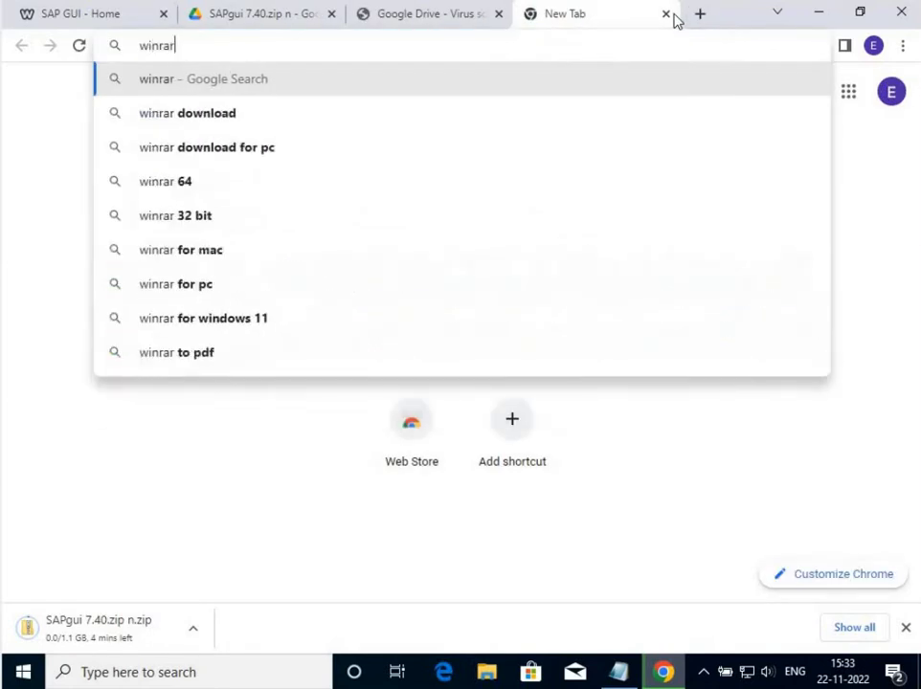
key(Return)
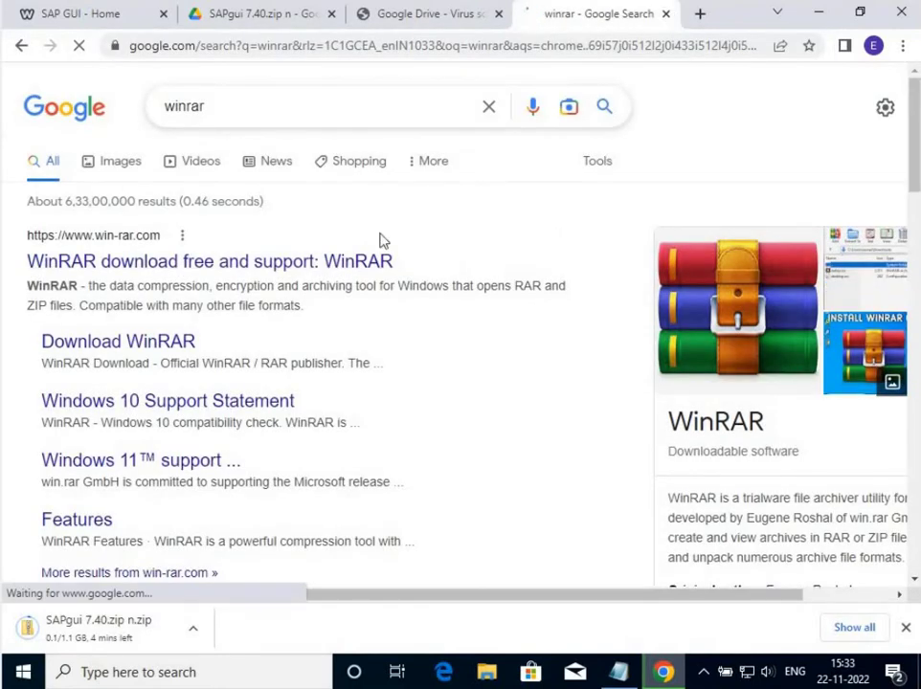
click(215, 266)
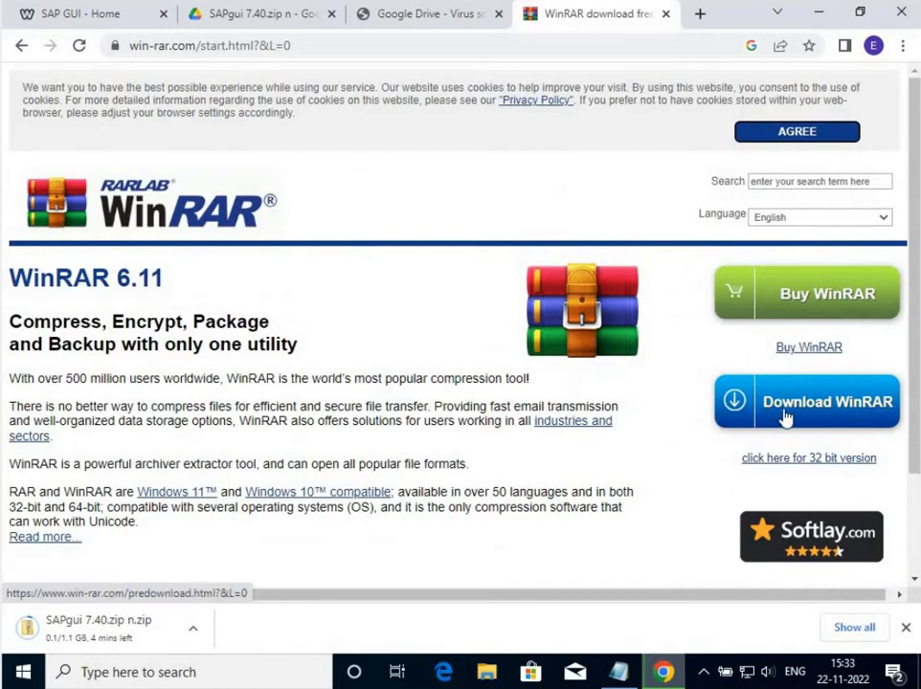
click(785, 418)
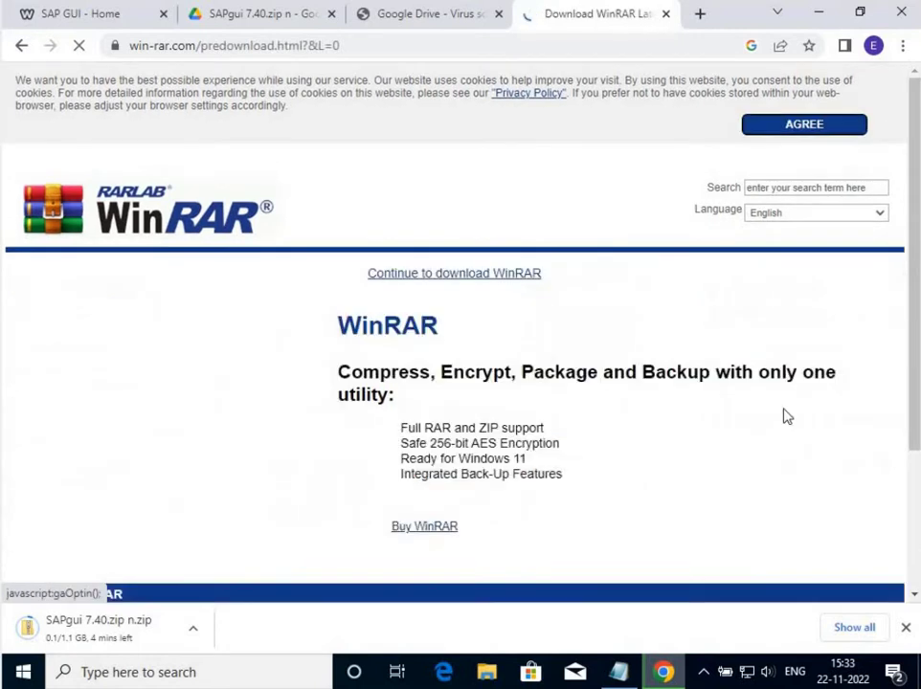
scroll(620, 440, down, 3)
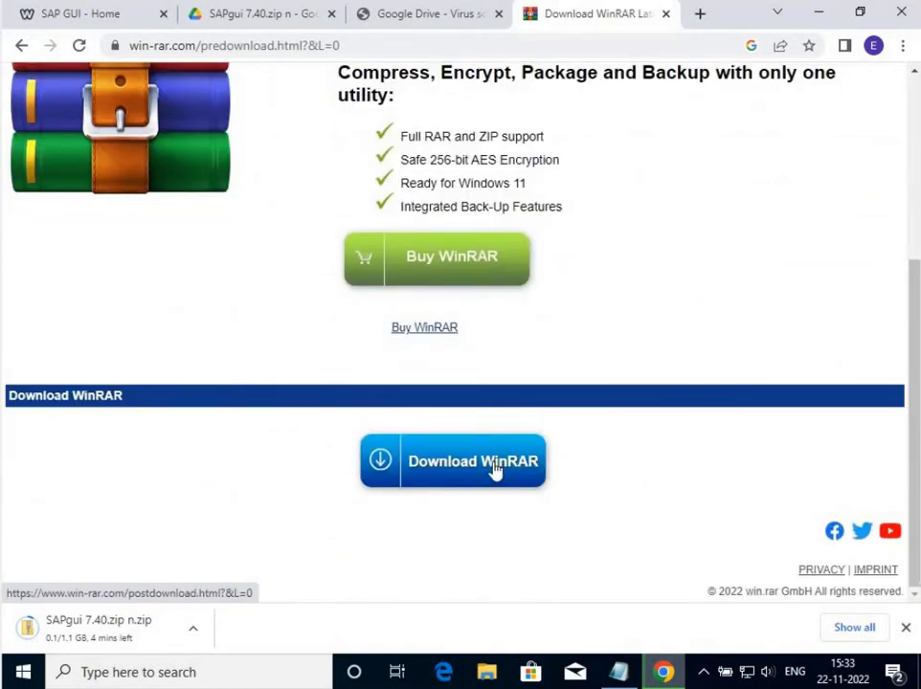
scroll(682, 341, up, 3)
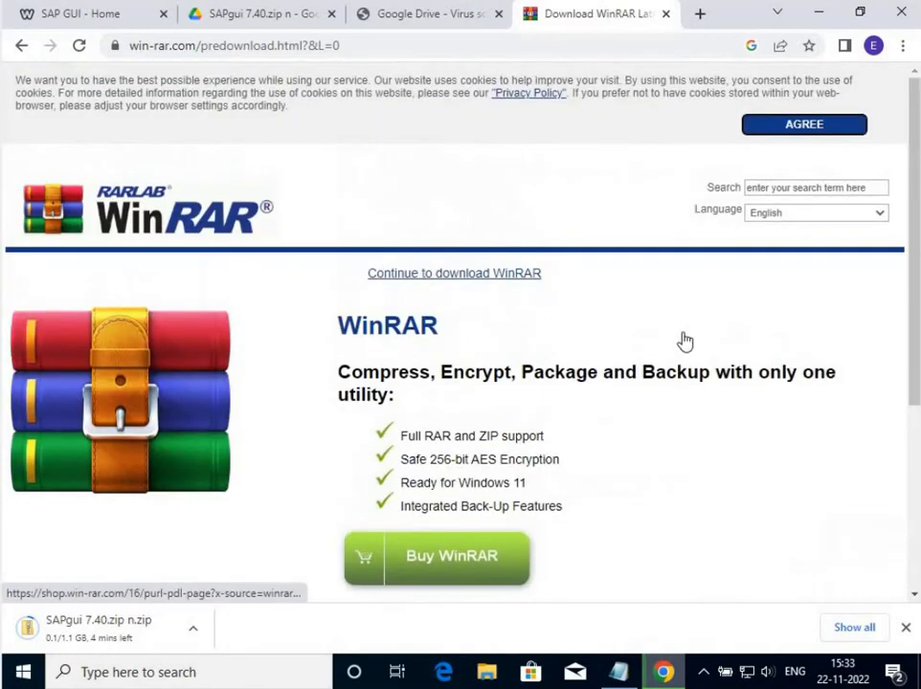
scroll(685, 340, down, 3)
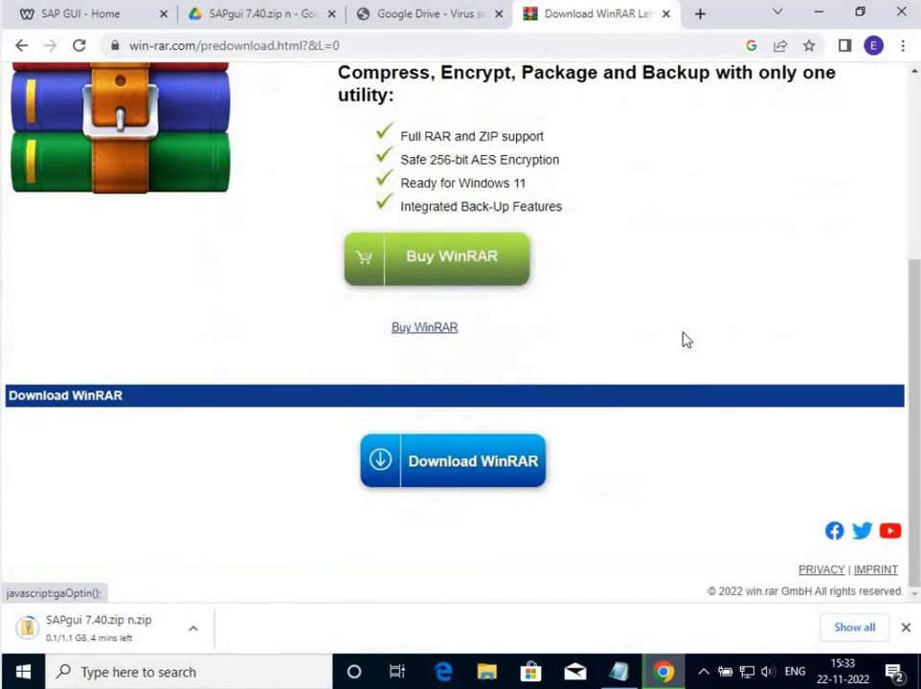
click(487, 483)
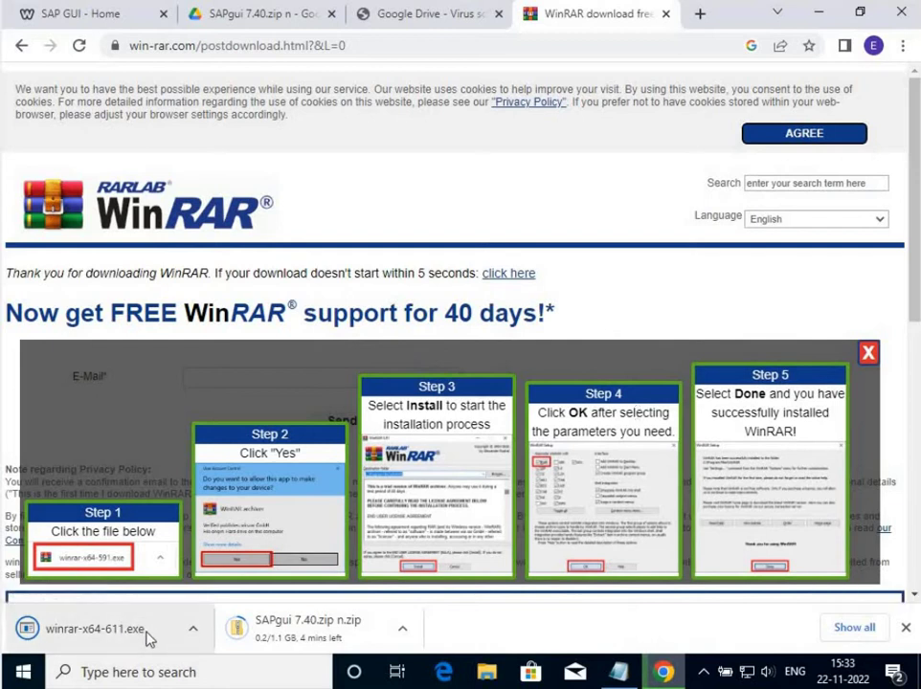
Run the winrar-x64-611 installer from the Downloads folder, approving the administrator prompt.
click(494, 675)
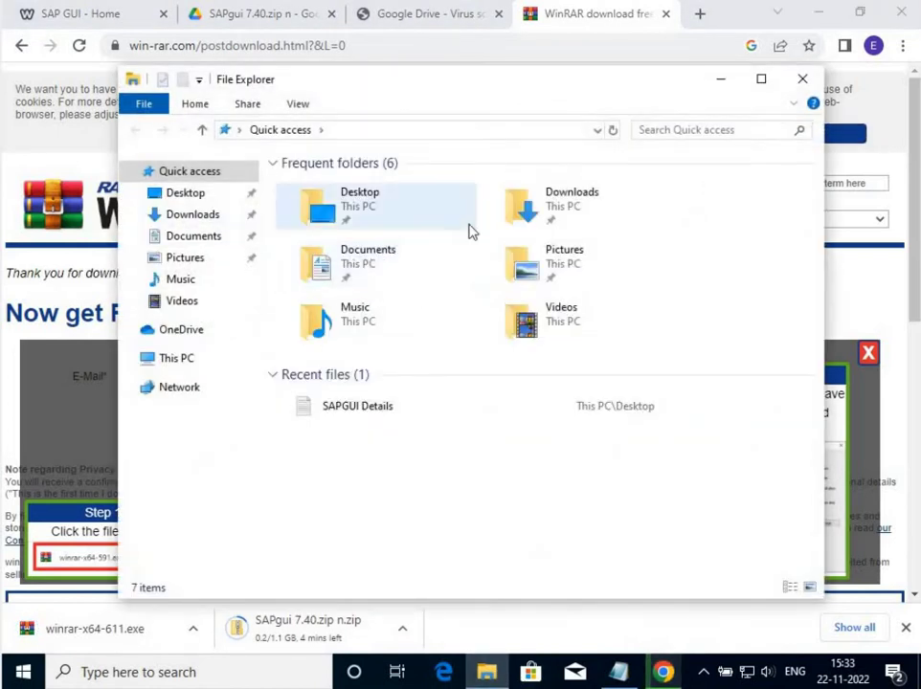
double_click(547, 213)
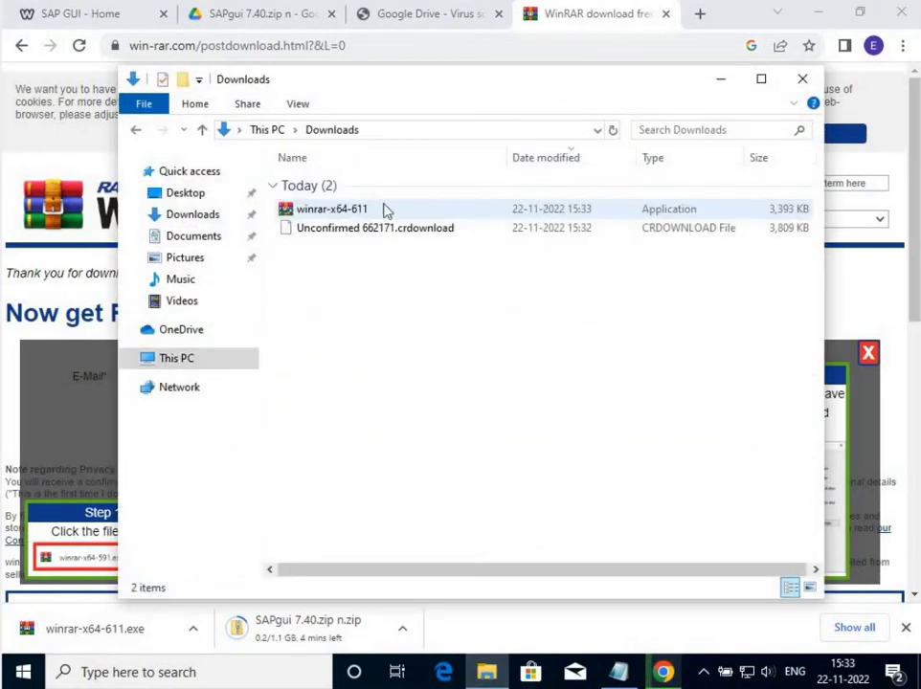
double_click(370, 209)
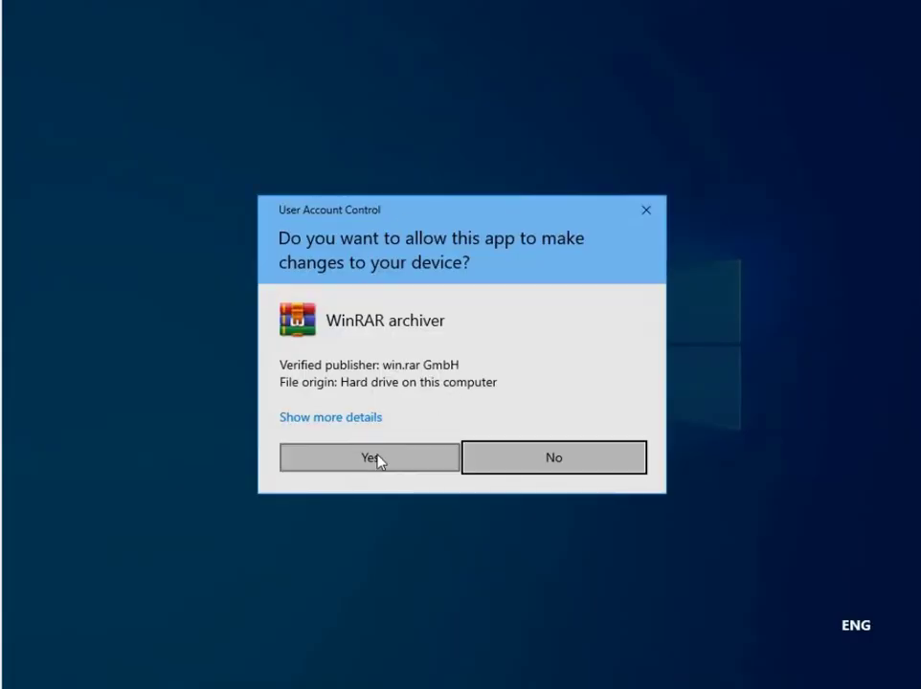
click(369, 458)
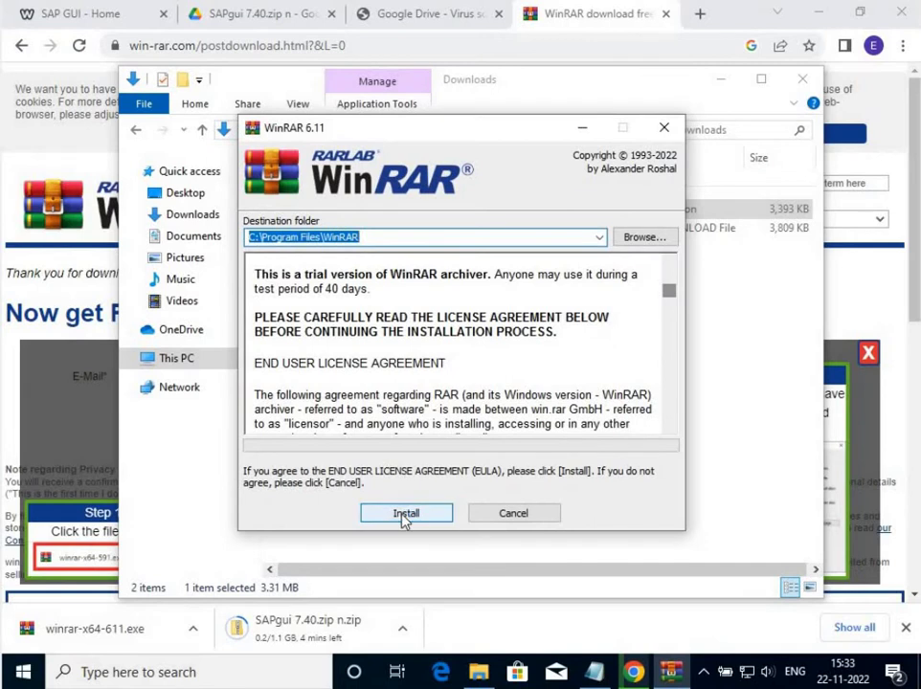
Install WinRAR to C:\Program Files\WinRAR, then close the Start Menu and Downloads windows.
click(403, 515)
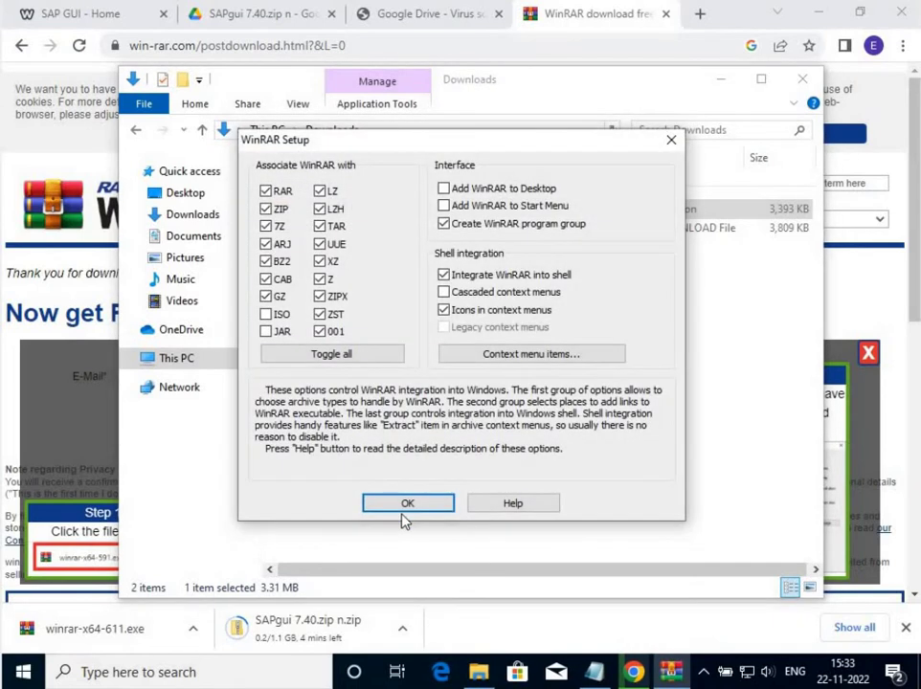
click(408, 504)
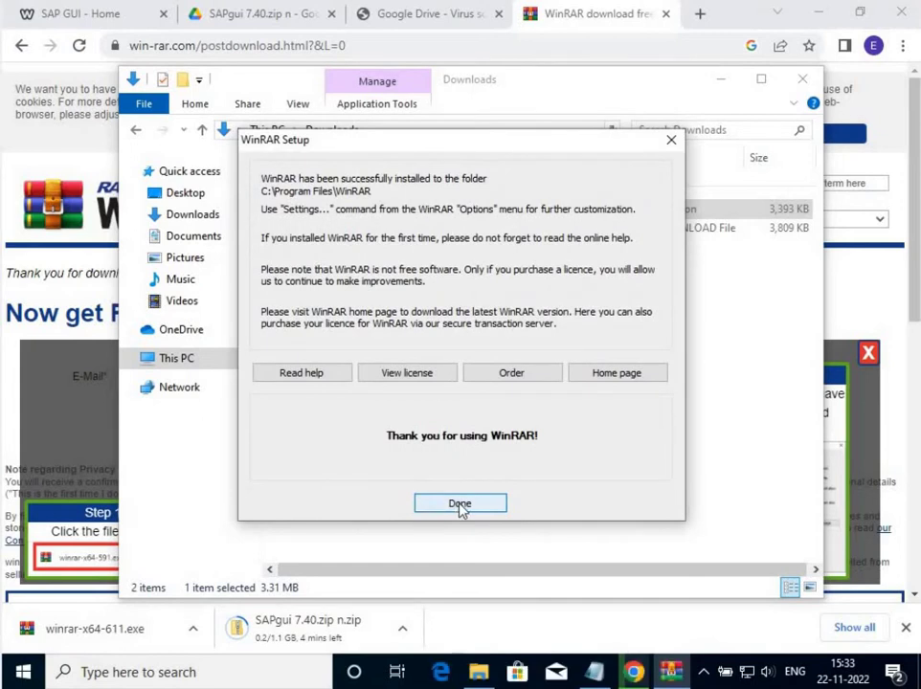
click(460, 504)
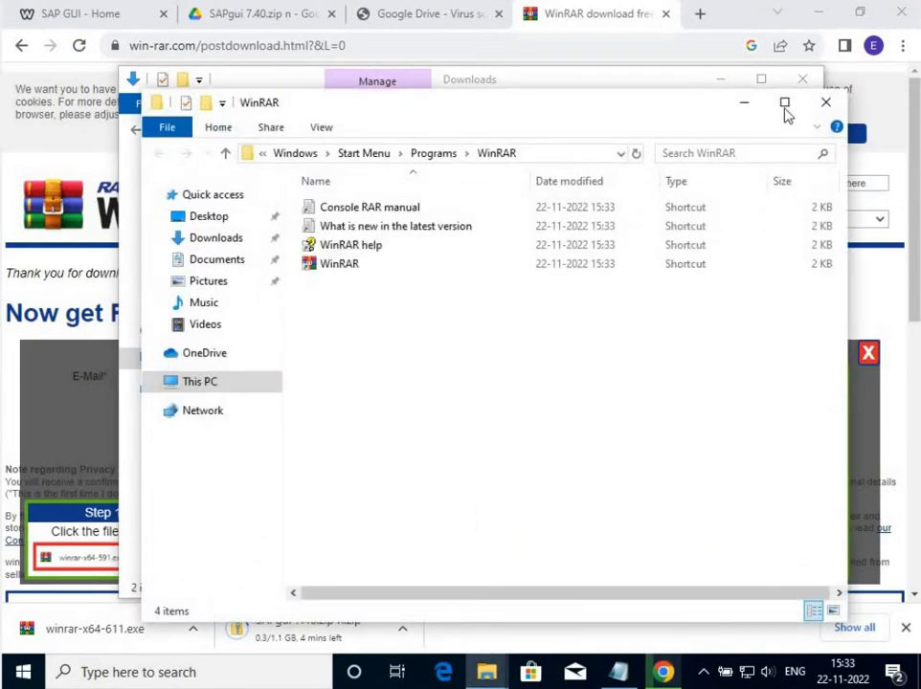
click(825, 101)
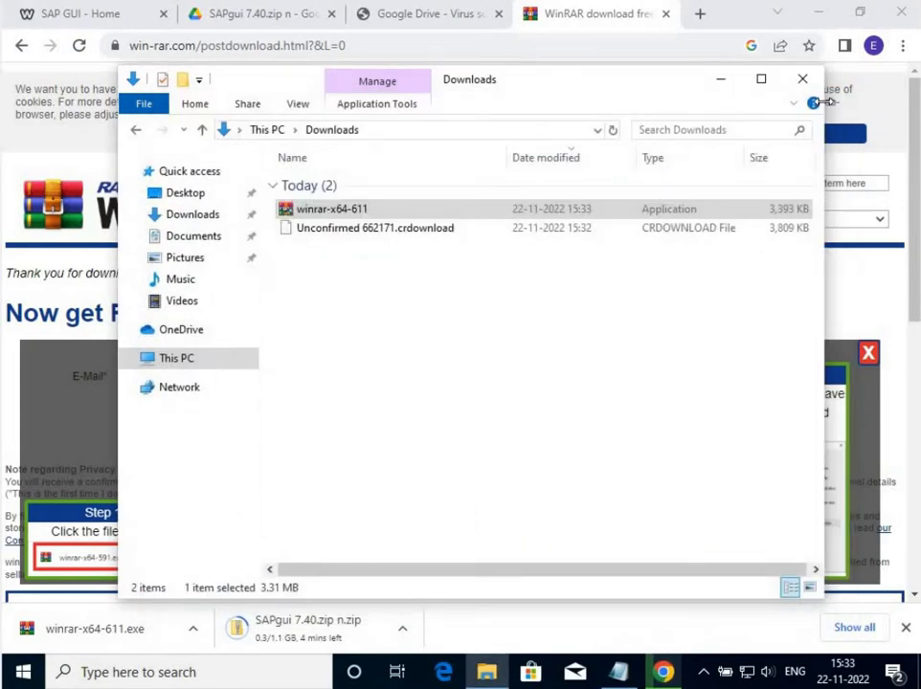
click(802, 79)
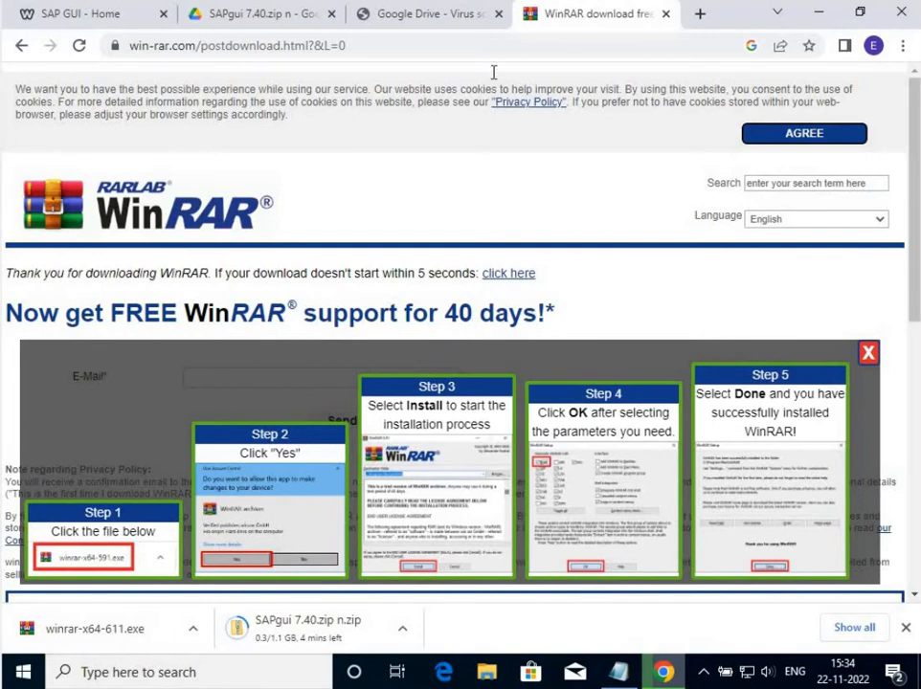
Close the WinRAR tab and keep checking Chrome until the 1.1 GB SAPgui zip finishes downloading.
click(665, 14)
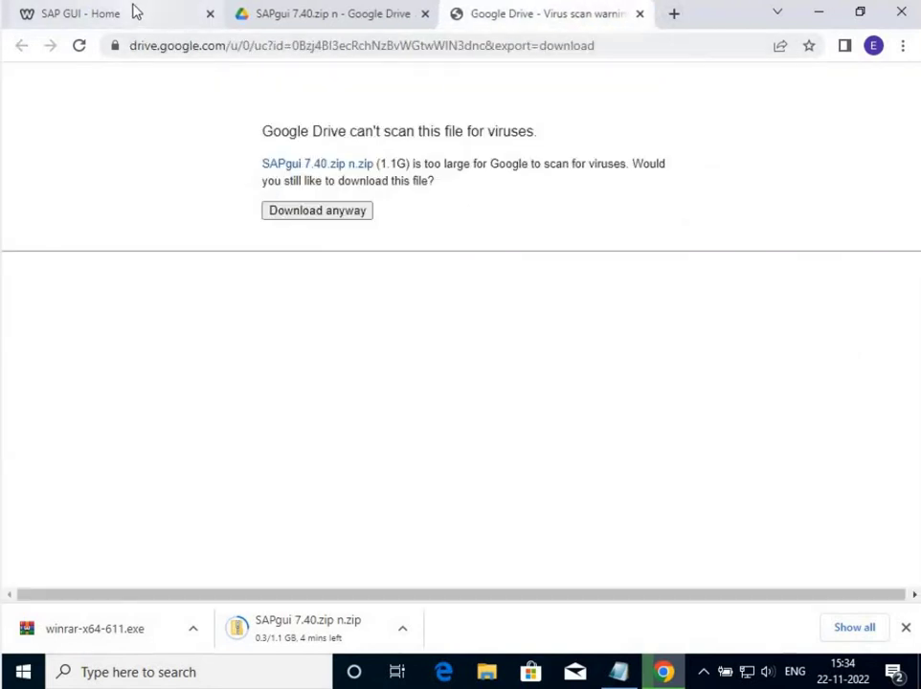
mouse_move(135, 11)
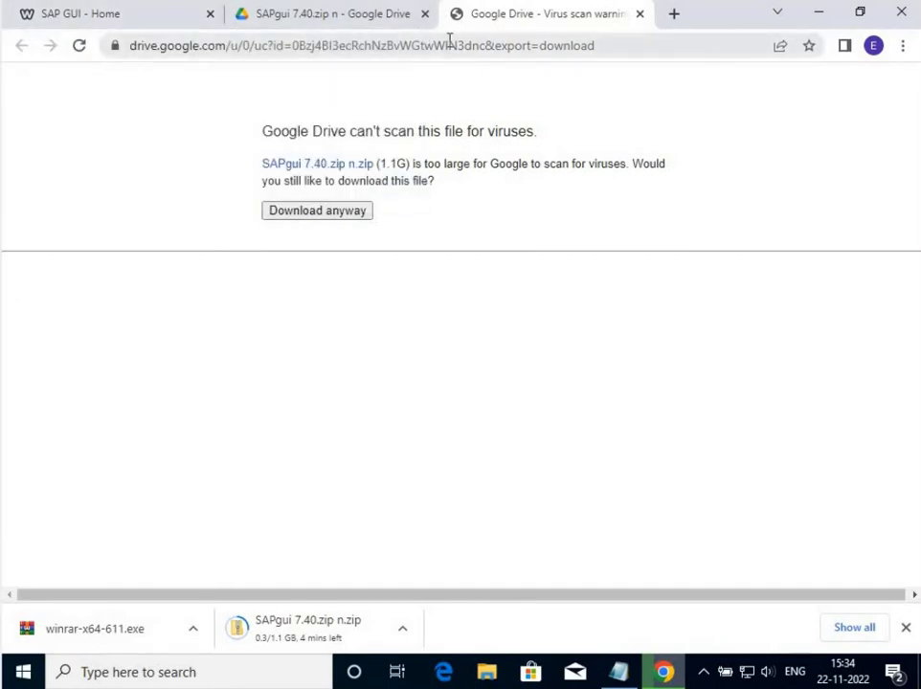
click(820, 18)
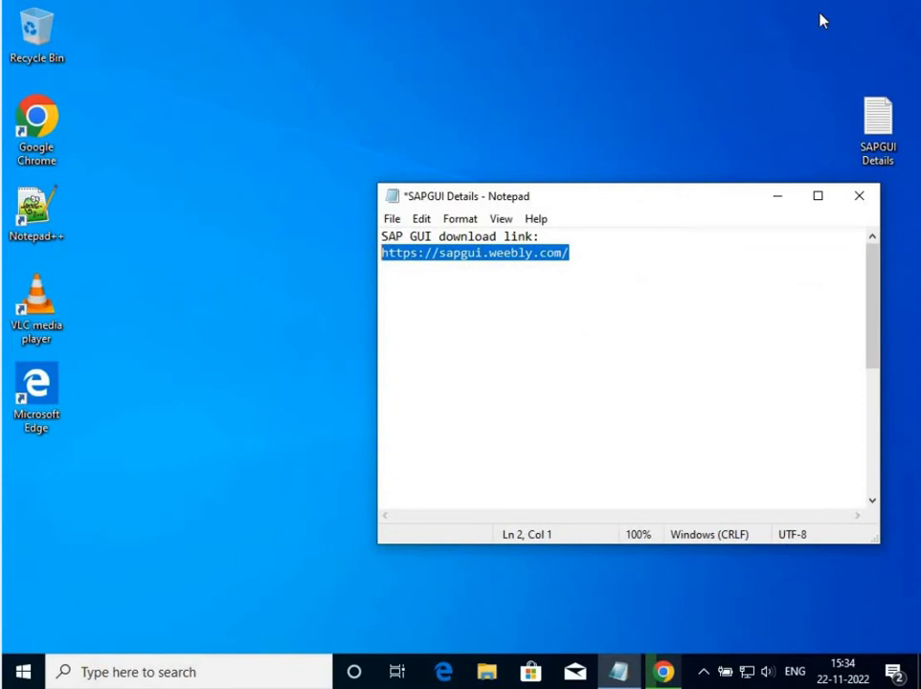
click(779, 198)
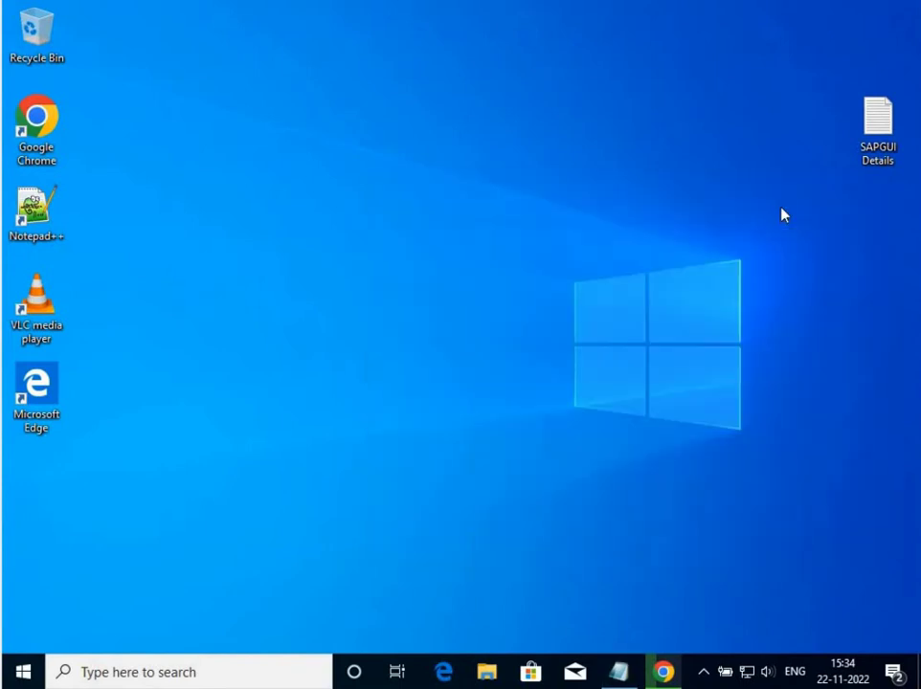
click(665, 671)
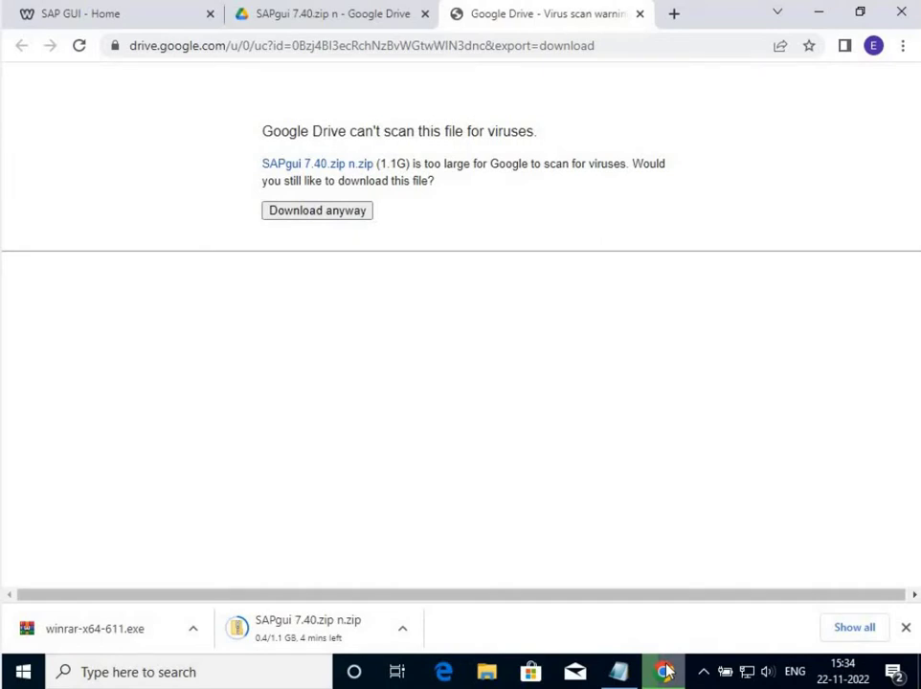
click(819, 12)
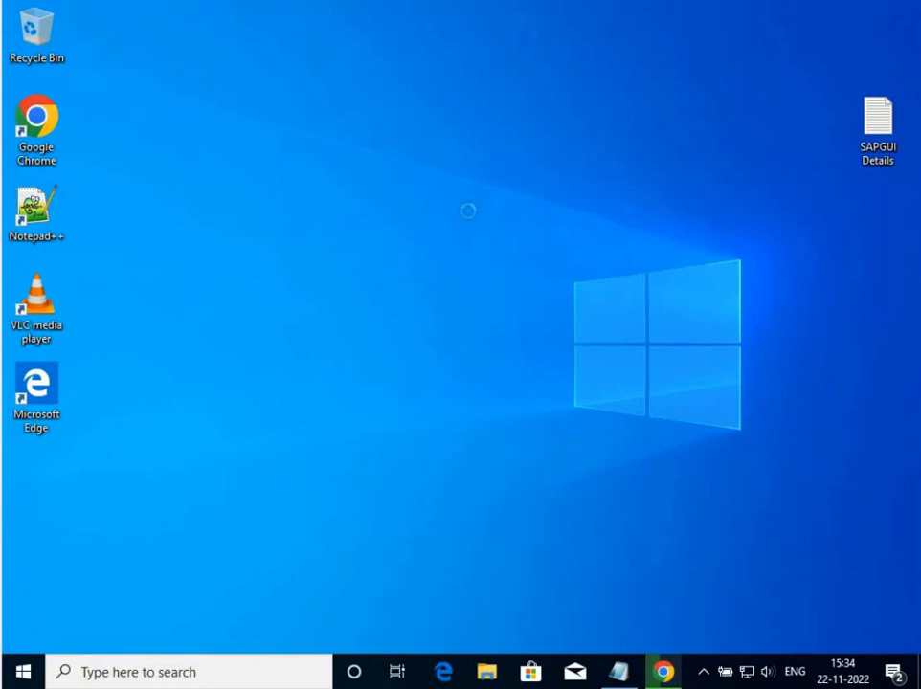
right_click(468, 211)
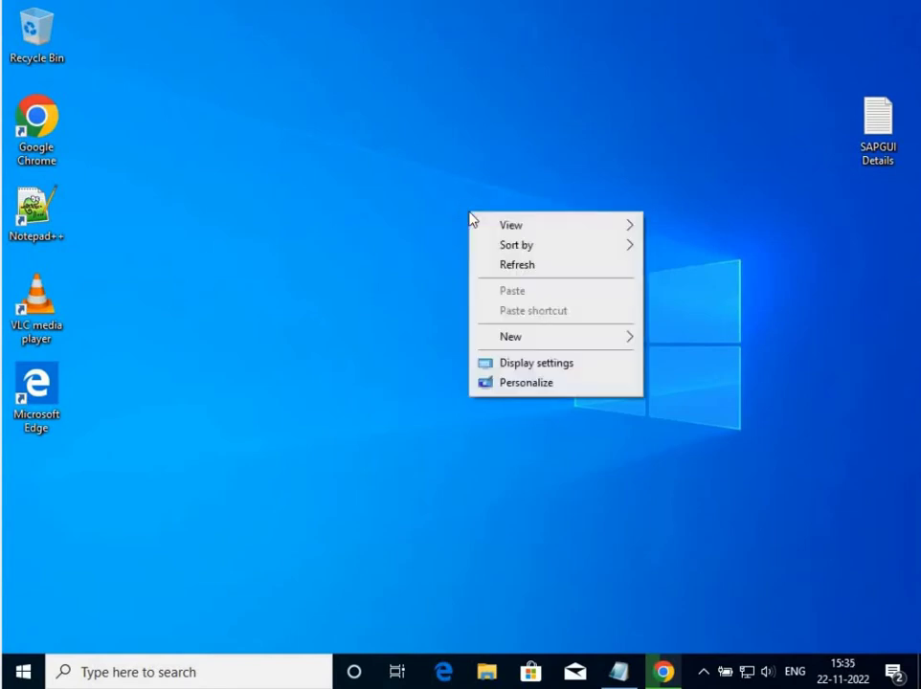
click(521, 273)
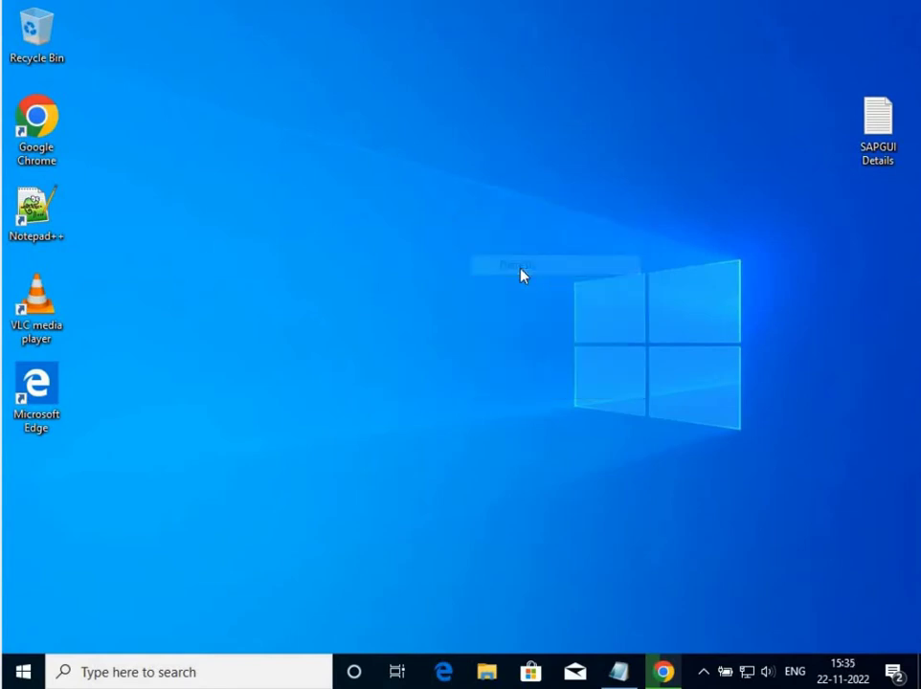
click(664, 673)
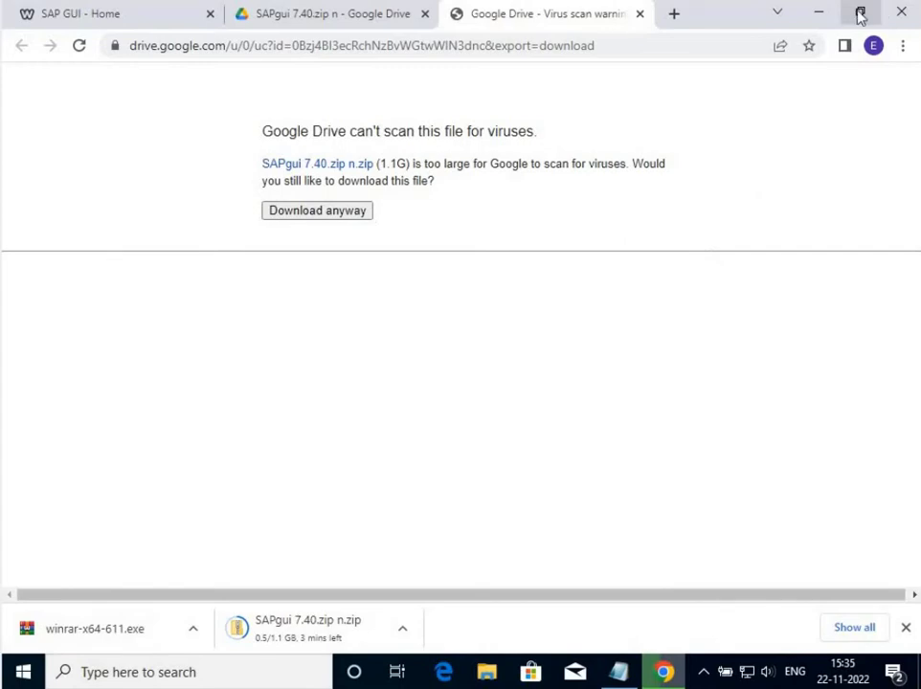
click(814, 21)
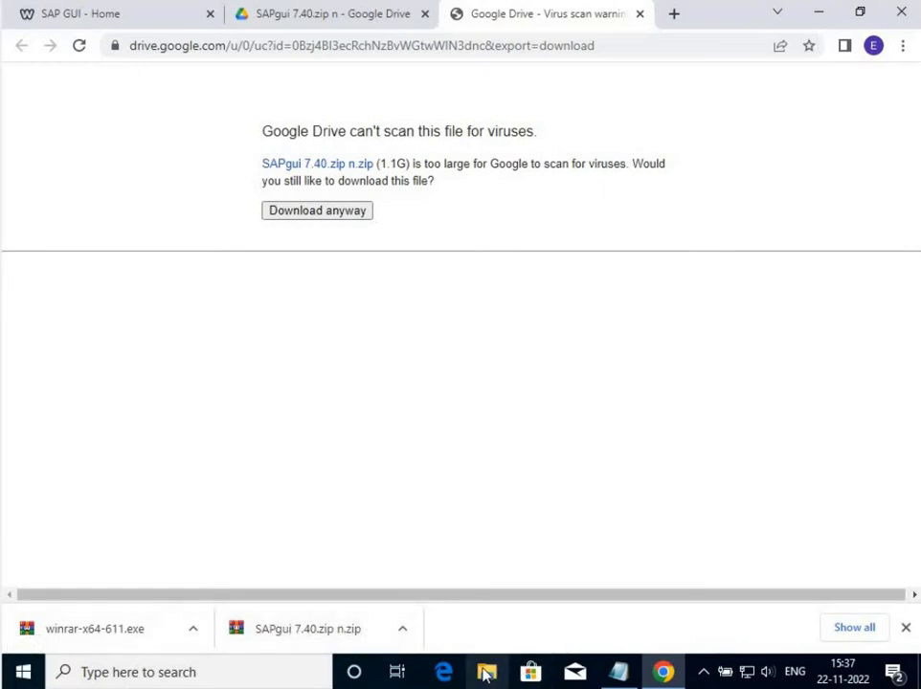
Close Chrome and extract SAPgui 7.40.zip n in Downloads into a same-named folder with WinRAR.
click(901, 12)
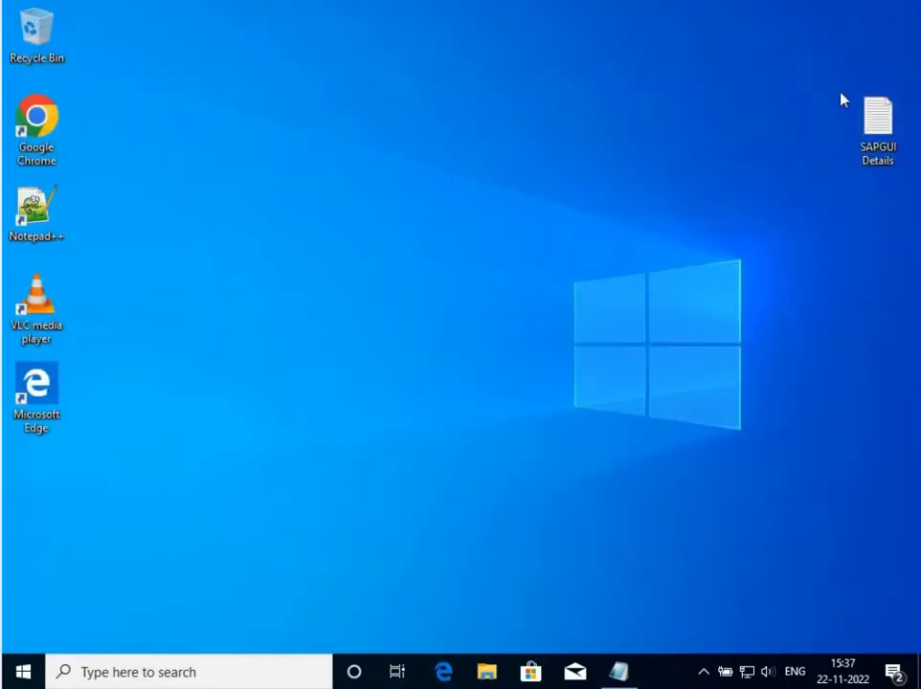
click(487, 670)
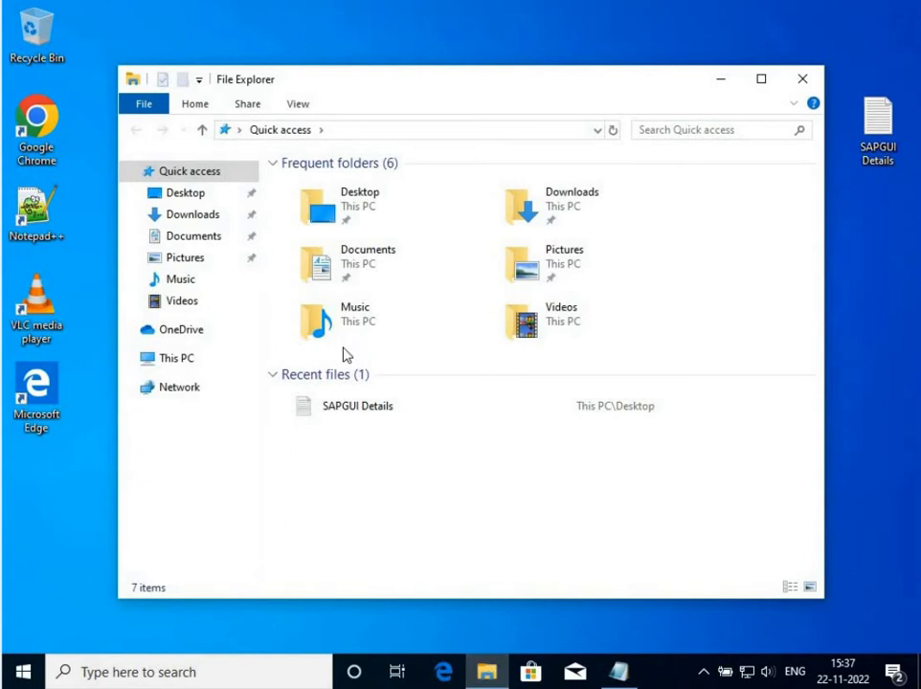
click(196, 216)
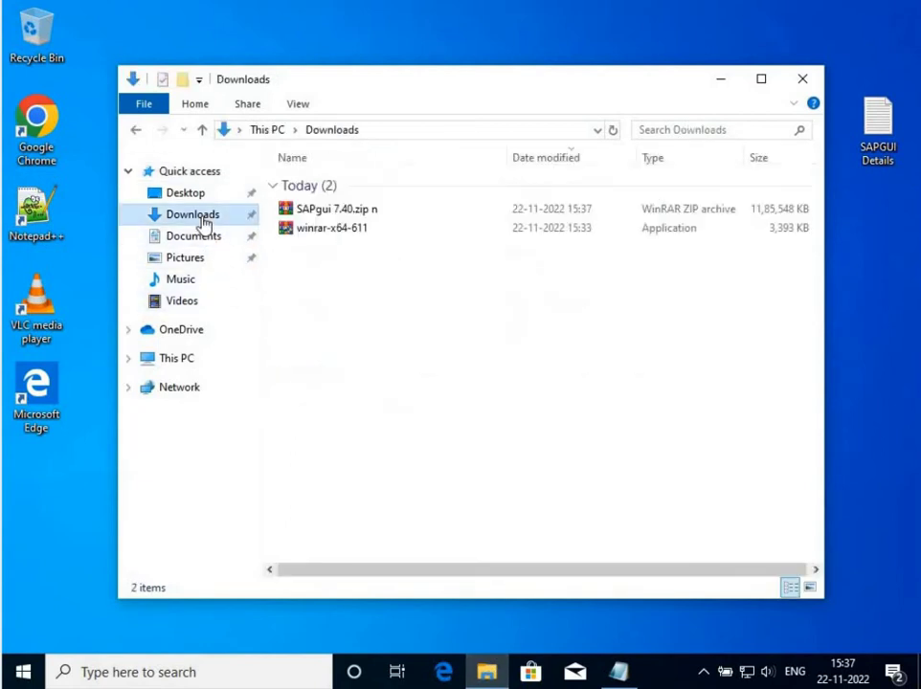
click(339, 219)
right_click(338, 221)
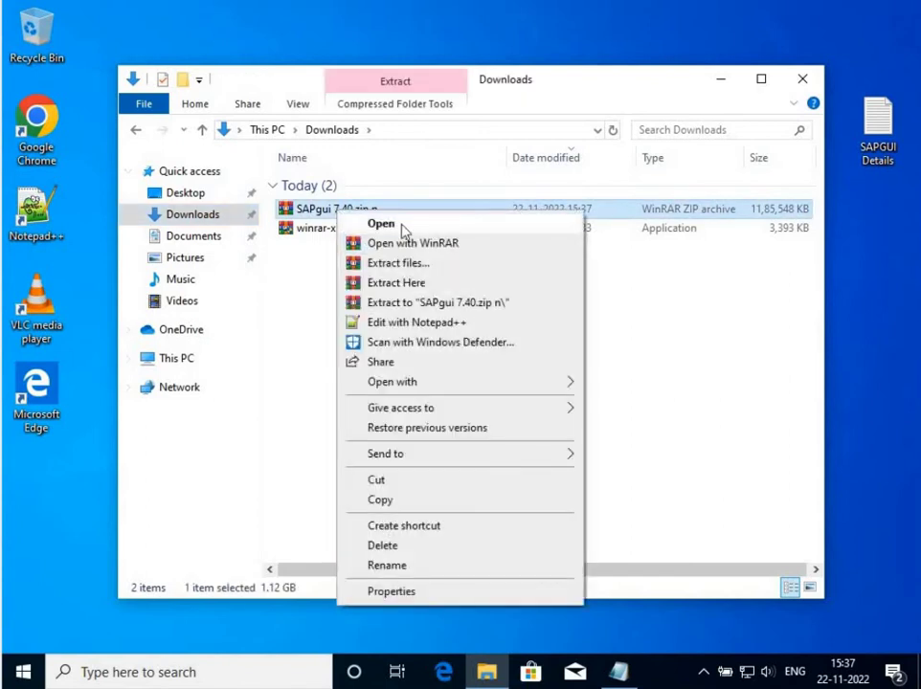
click(421, 269)
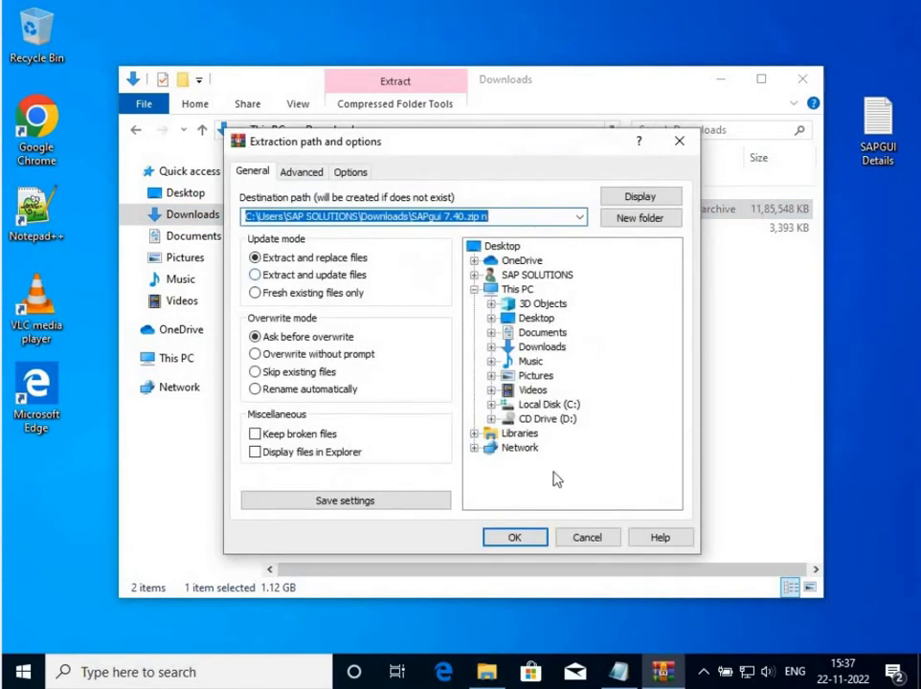
click(508, 540)
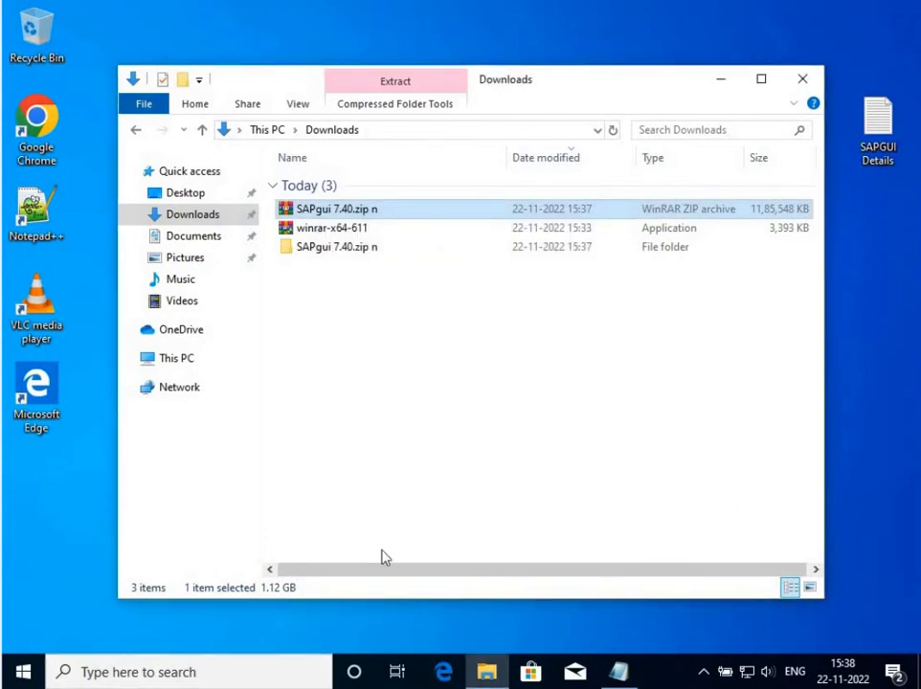
Browse to BD_NW\PRES1\GUI\WINDOWS\WIN32 in the extracted folder and run SapGuiSetup as administrator.
double_click(360, 249)
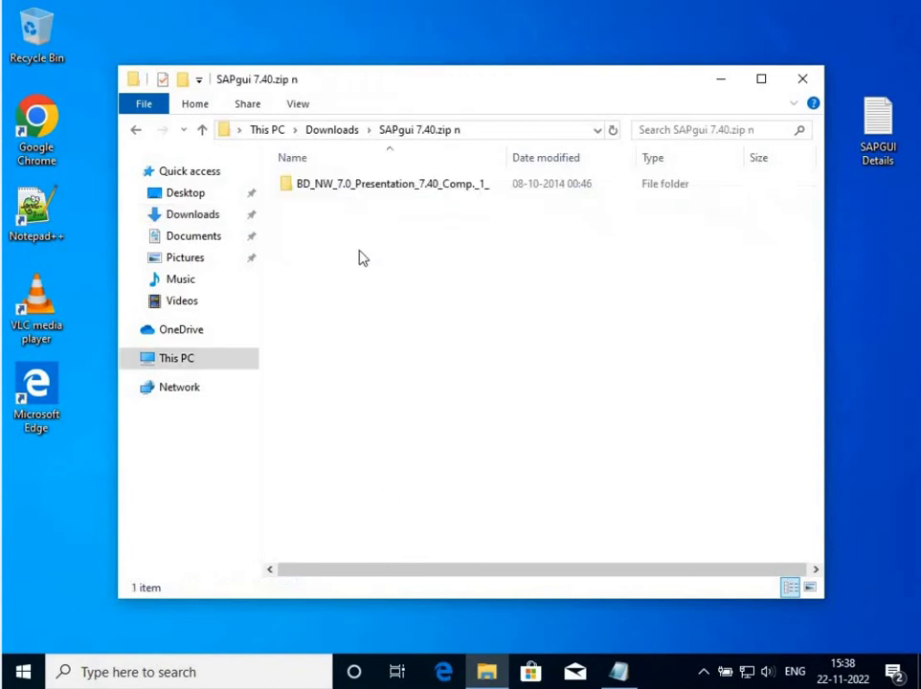
double_click(368, 187)
double_click(322, 189)
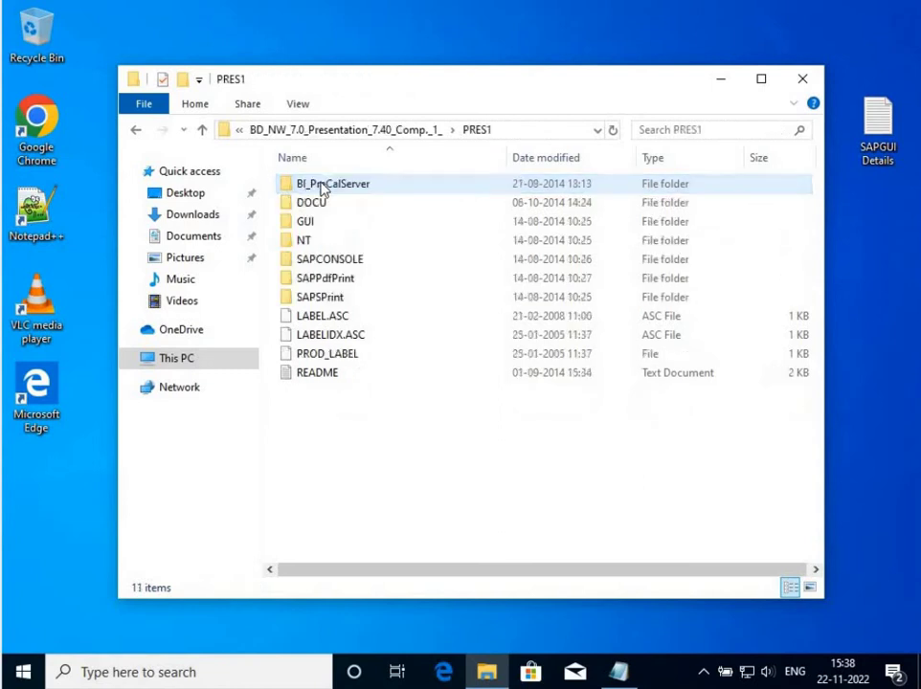
double_click(322, 223)
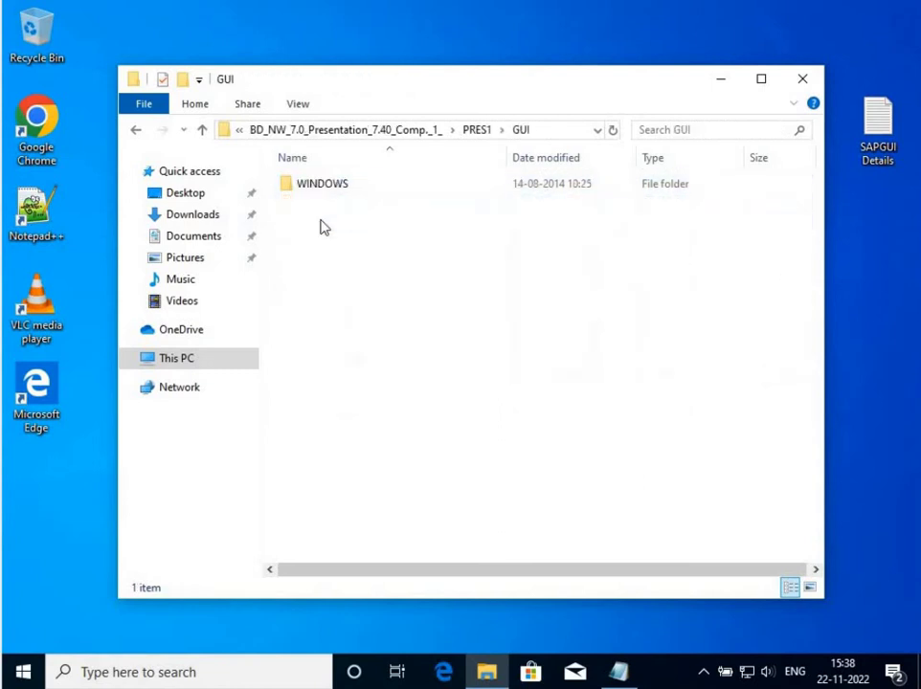
double_click(333, 192)
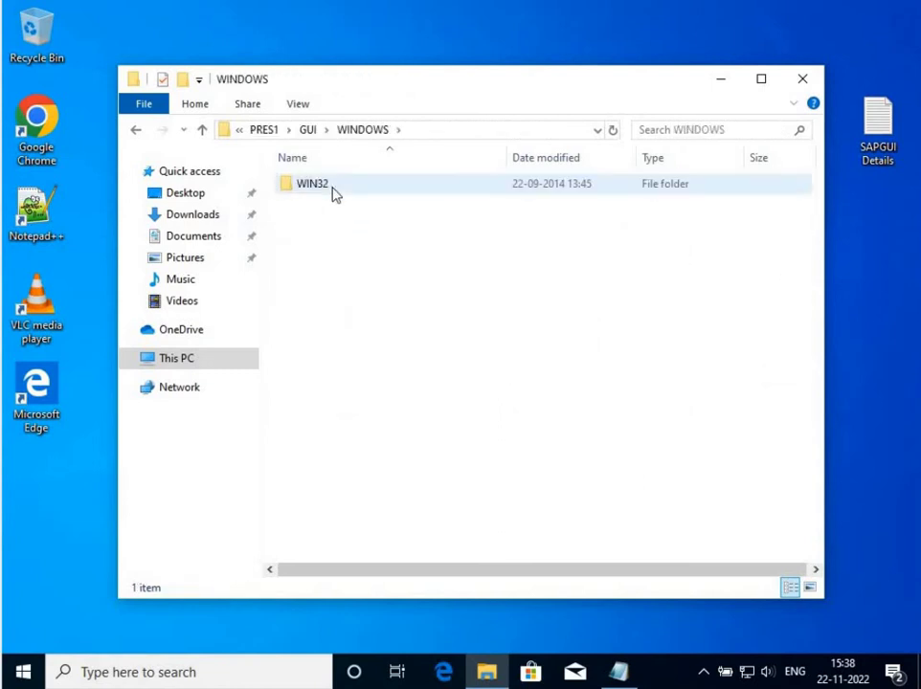
double_click(333, 192)
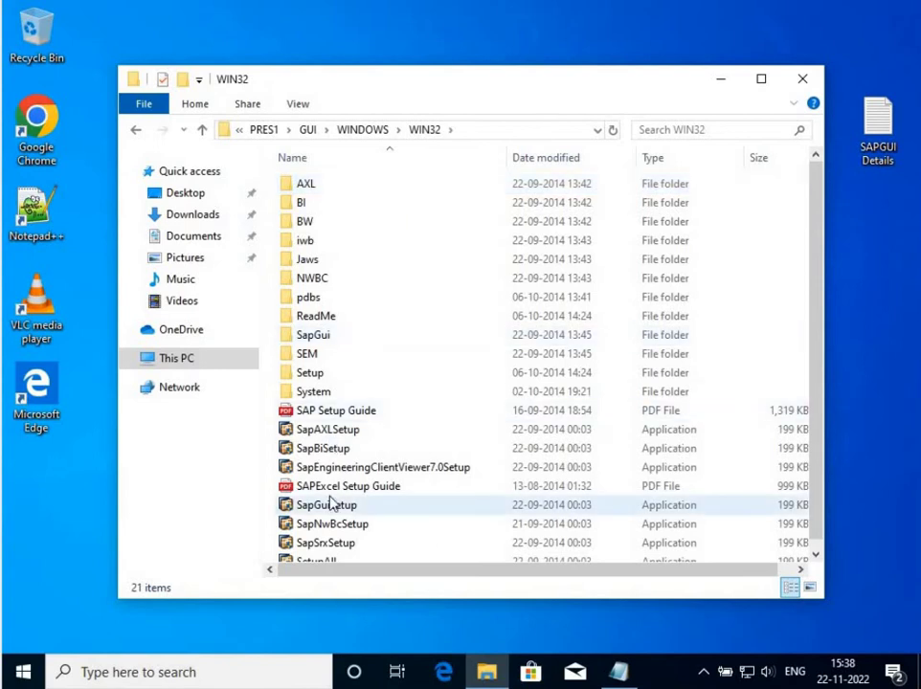
double_click(330, 510)
click(369, 458)
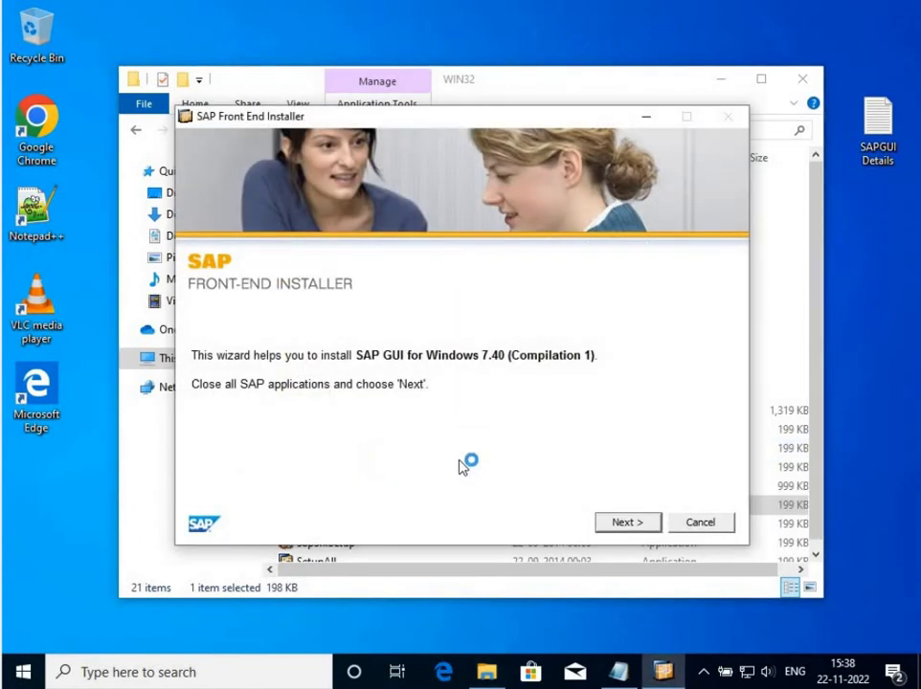
Install all SAP GUI 7.40 components to C:\Program Files (x86)\SAP\FrontEnd, closing the installer when finished.
click(635, 523)
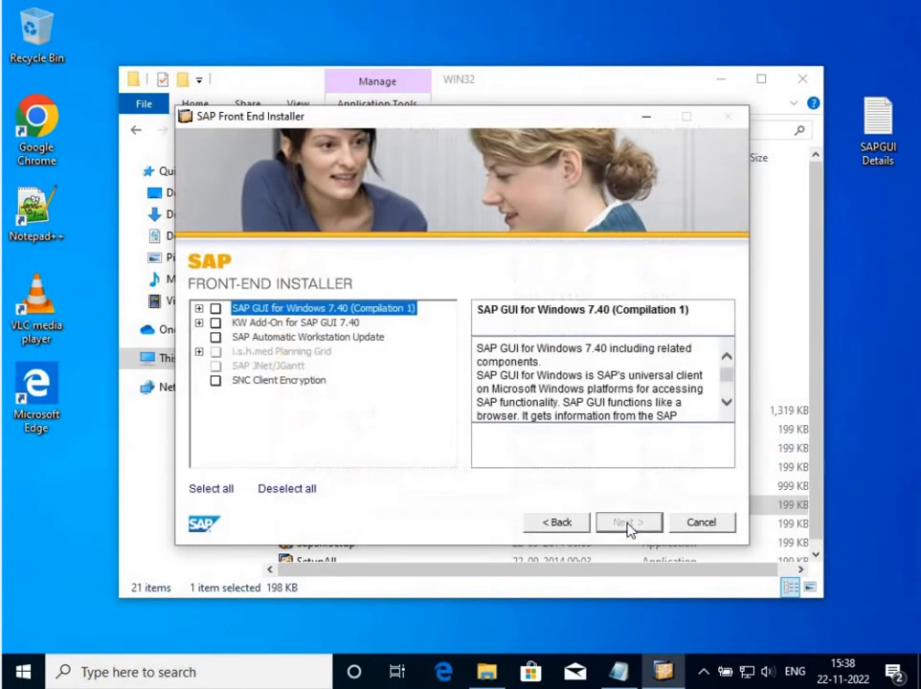
click(211, 491)
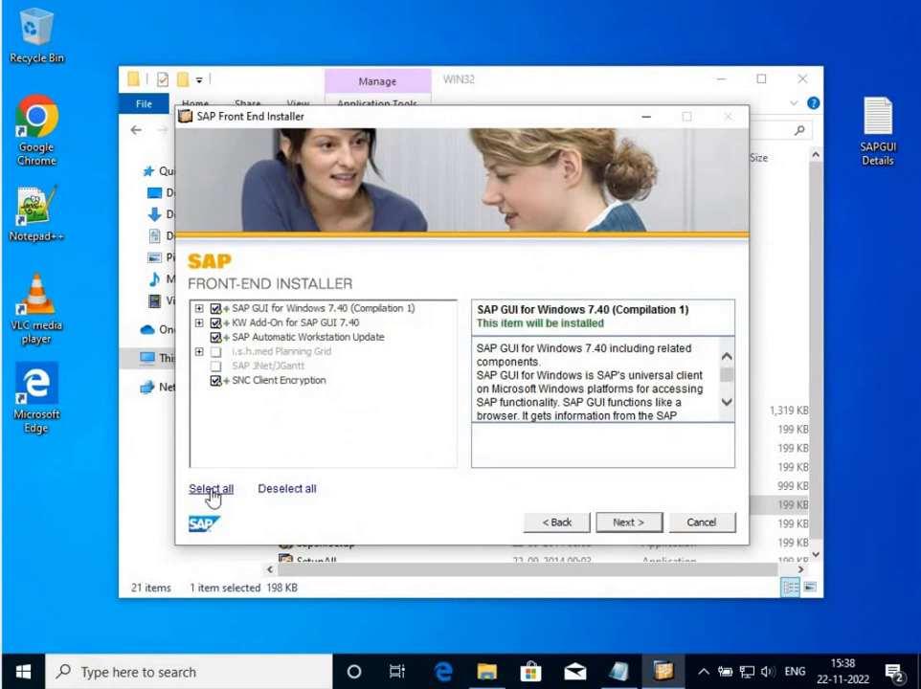
click(627, 526)
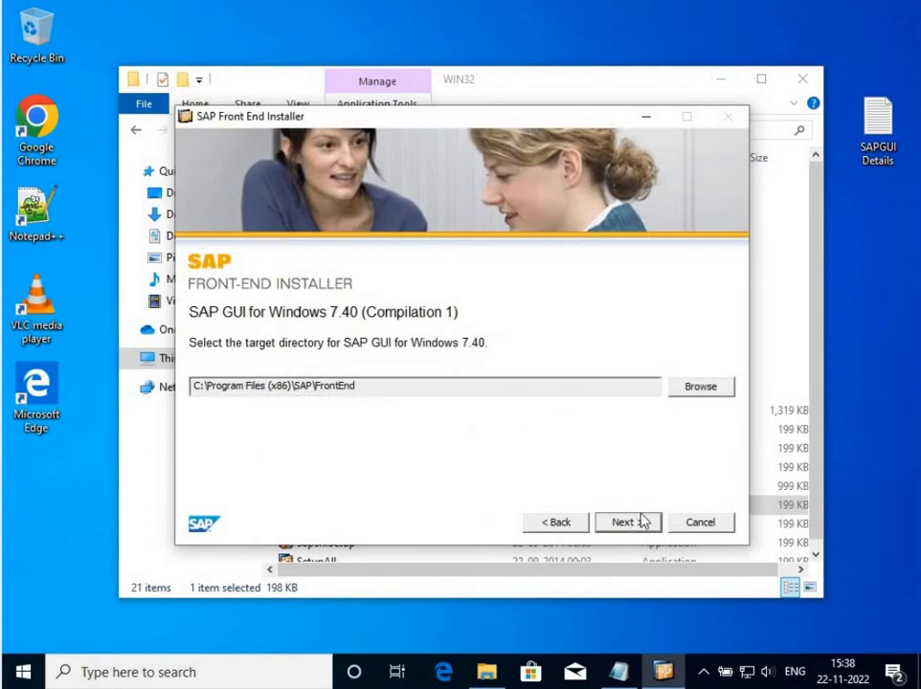
click(638, 519)
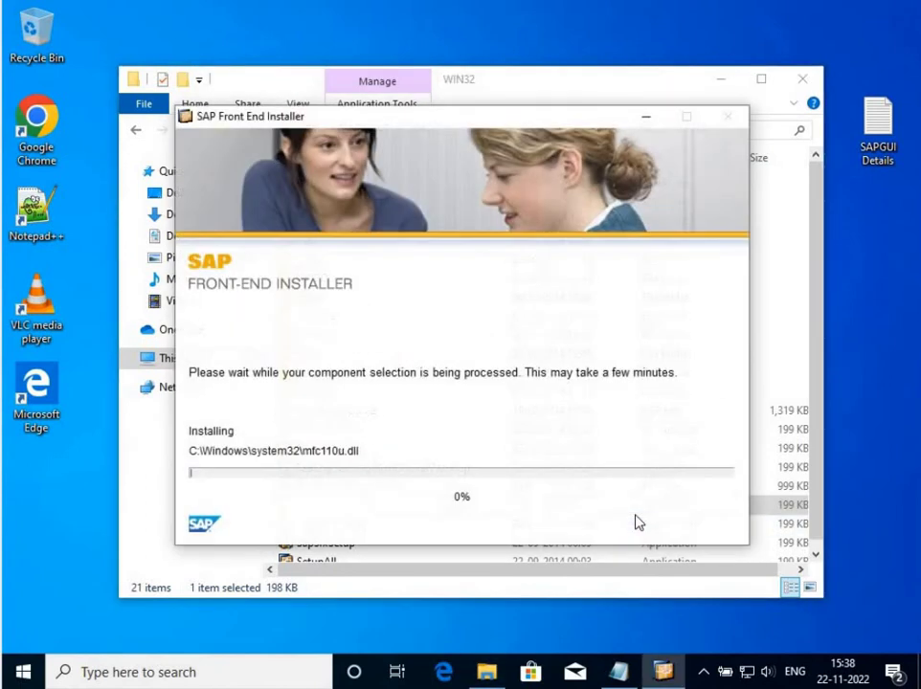
click(803, 82)
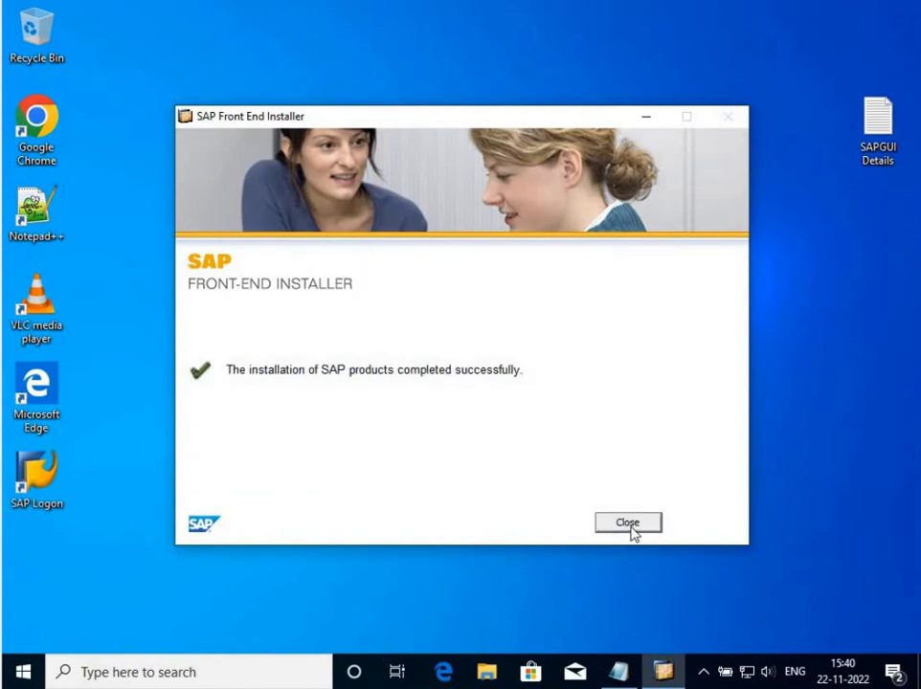
click(628, 523)
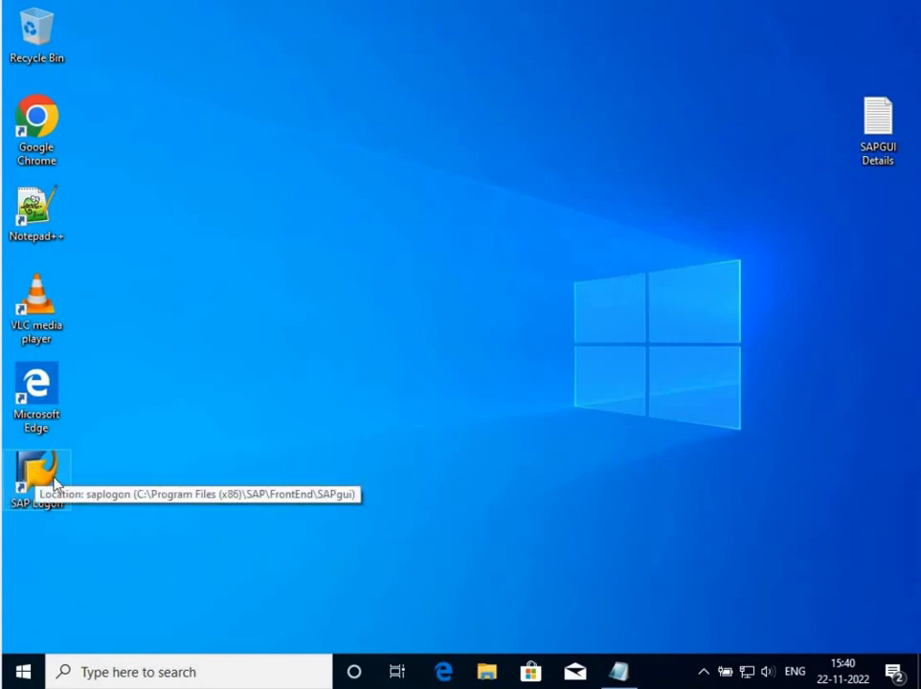
Launch SAP Logon and review the noted server details: 46.166.167.202, system ID NSP, instance 00.
double_click(52, 481)
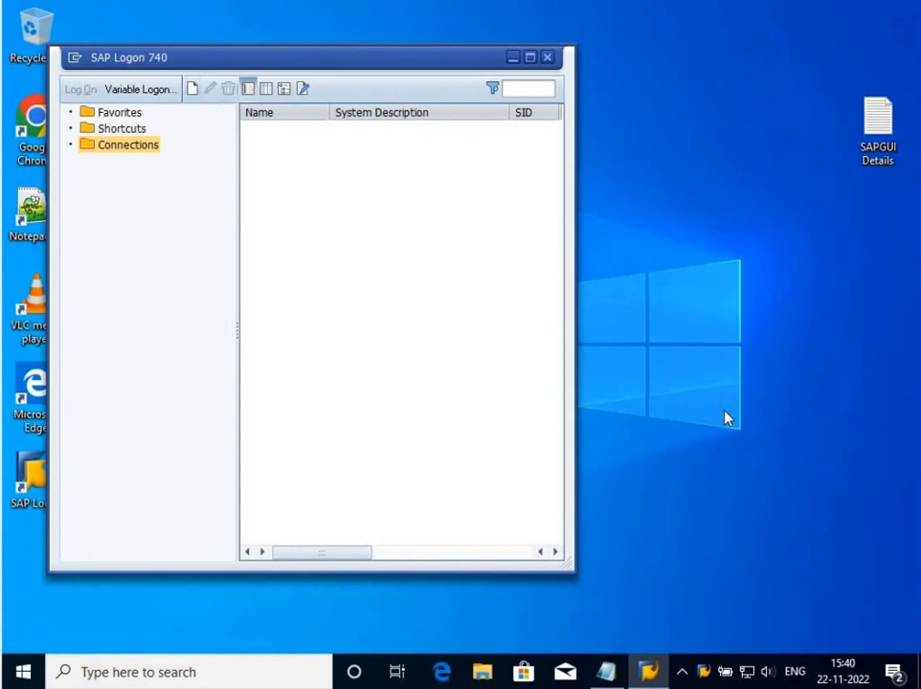
click(606, 672)
scroll(614, 319, down, 5)
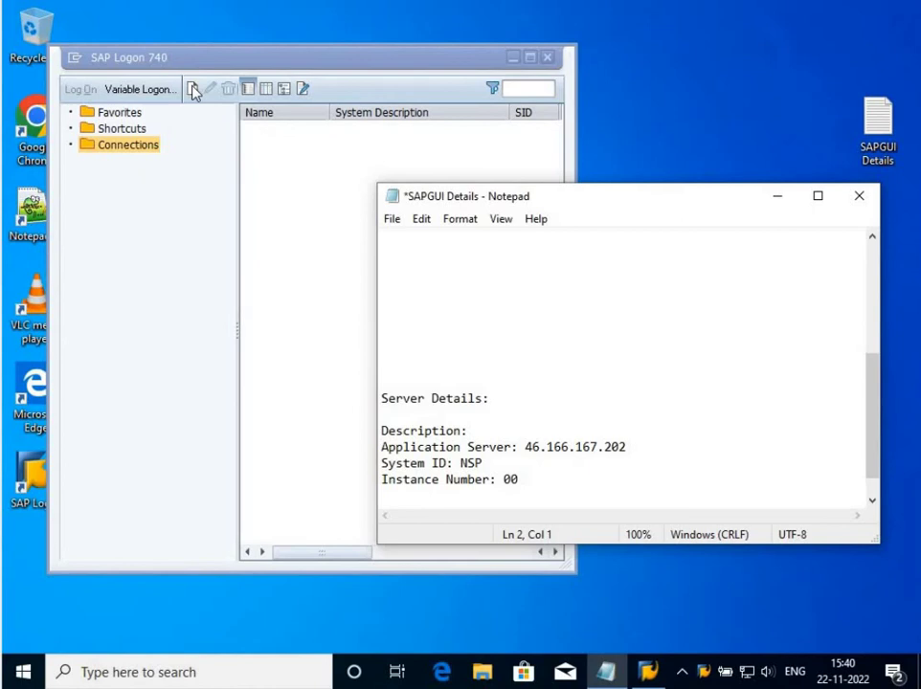
Add a user-specified system 'SAP ACCESS' with server 46.166.167.202, instance 00 and system ID NSP.
click(786, 206)
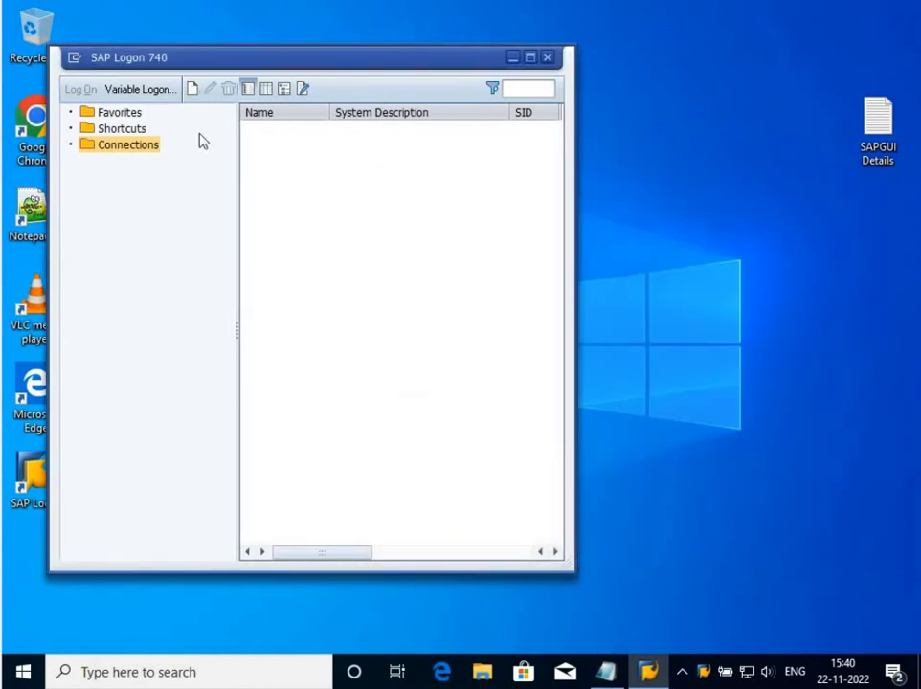
click(191, 91)
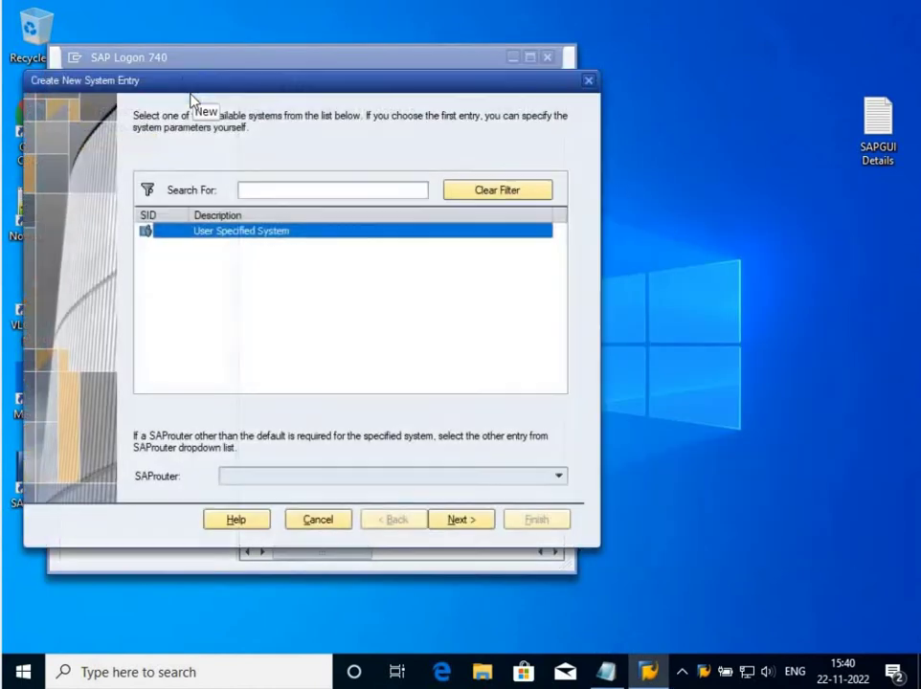
click(461, 520)
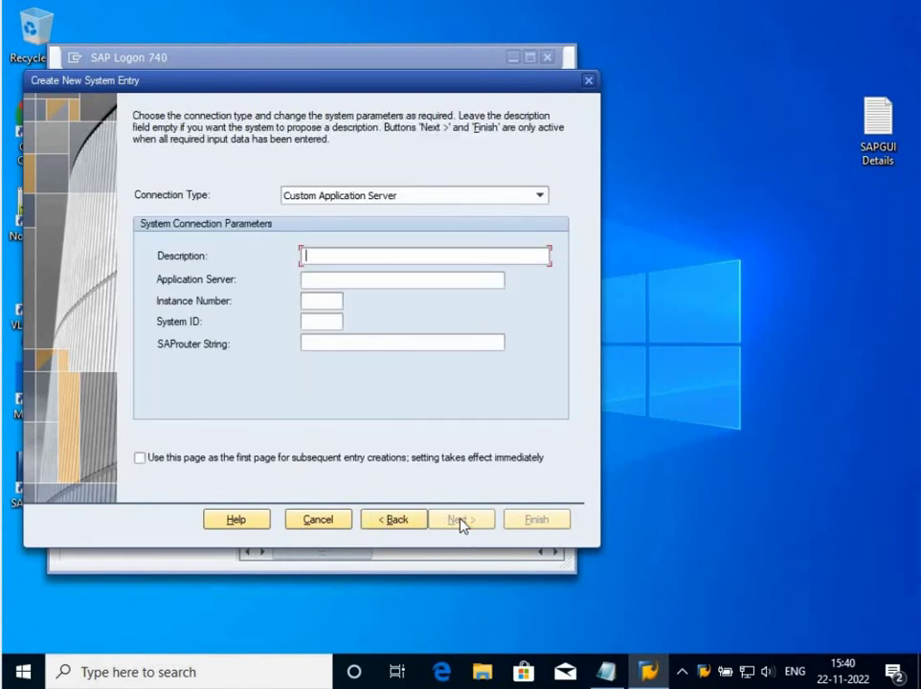
text(SAP ACCESS)
click(328, 278)
text(46.166.167.202)
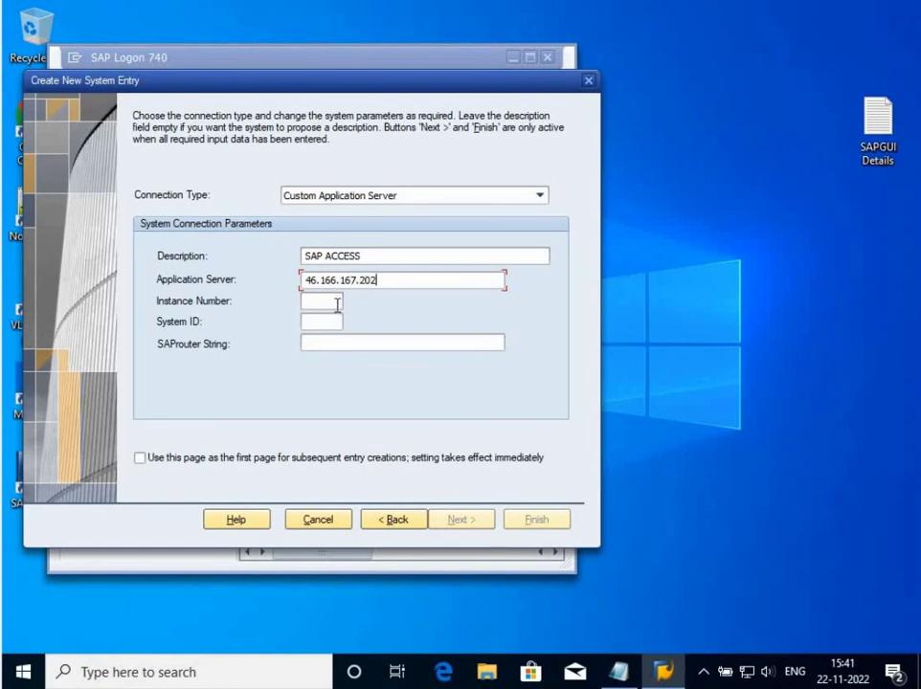
click(336, 304)
click(330, 319)
text(NSP)
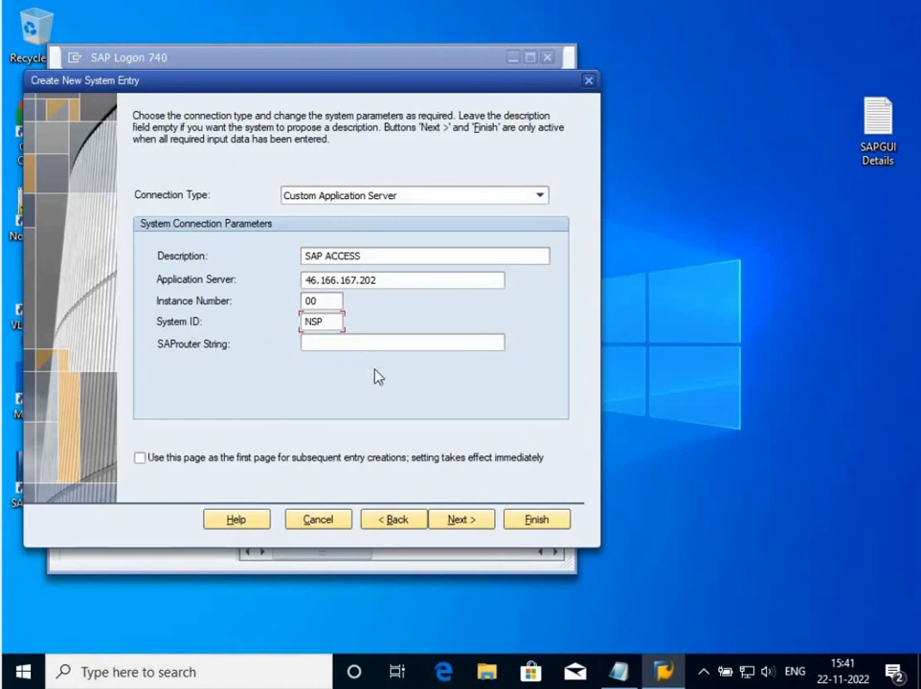
click(536, 521)
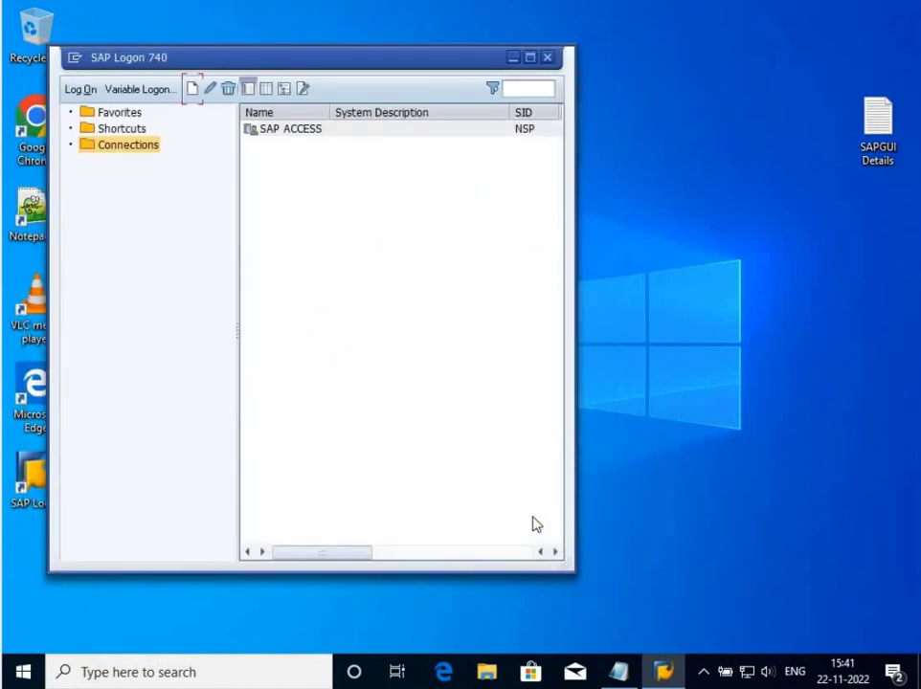
Log on to SAP ACCESS in client 800 with the user ID and password in the maximized window.
click(321, 134)
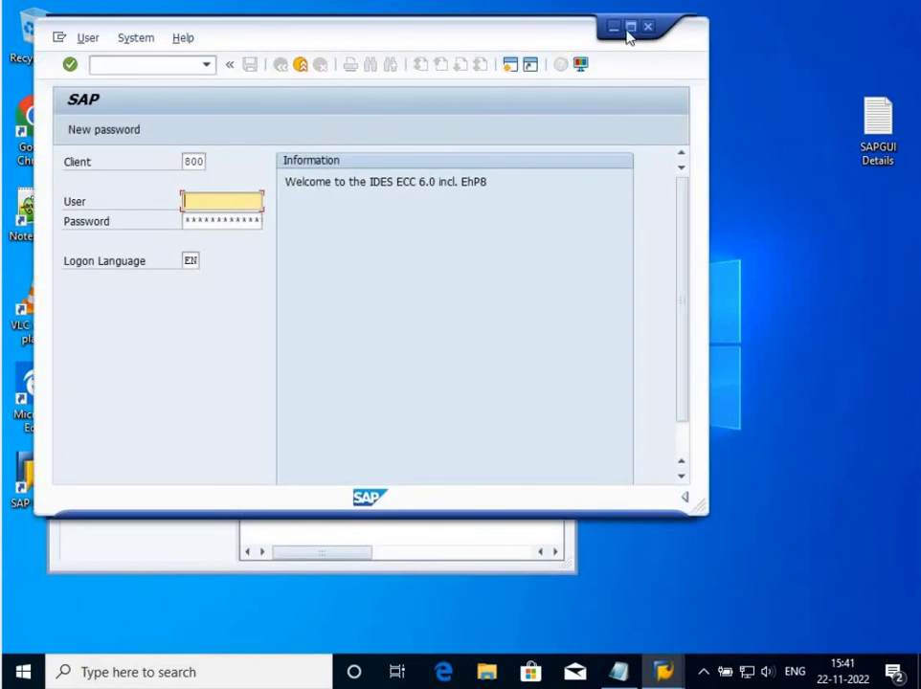
click(629, 29)
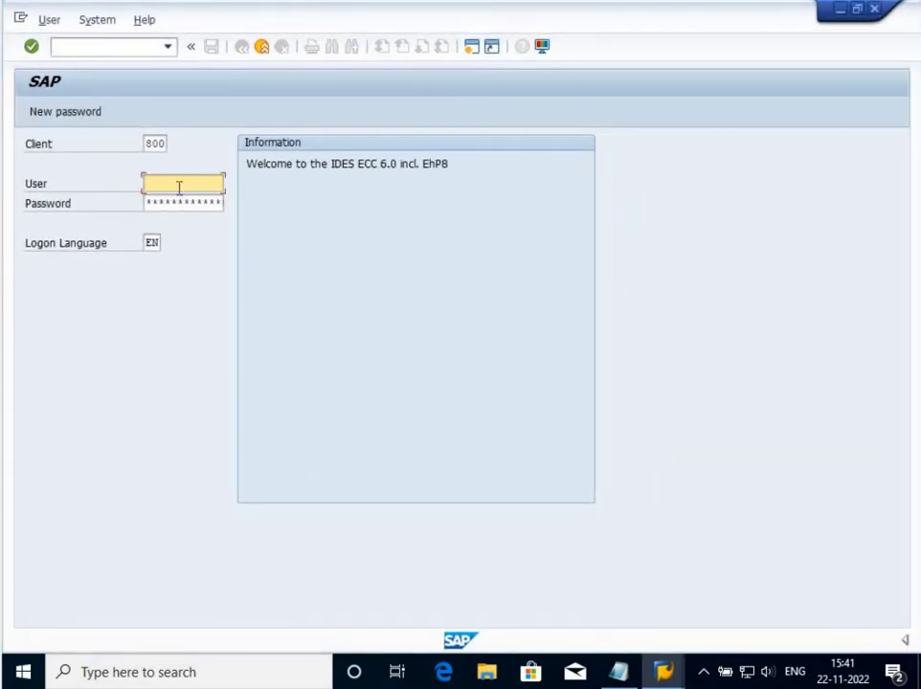
text(sampleuser)
click(192, 200)
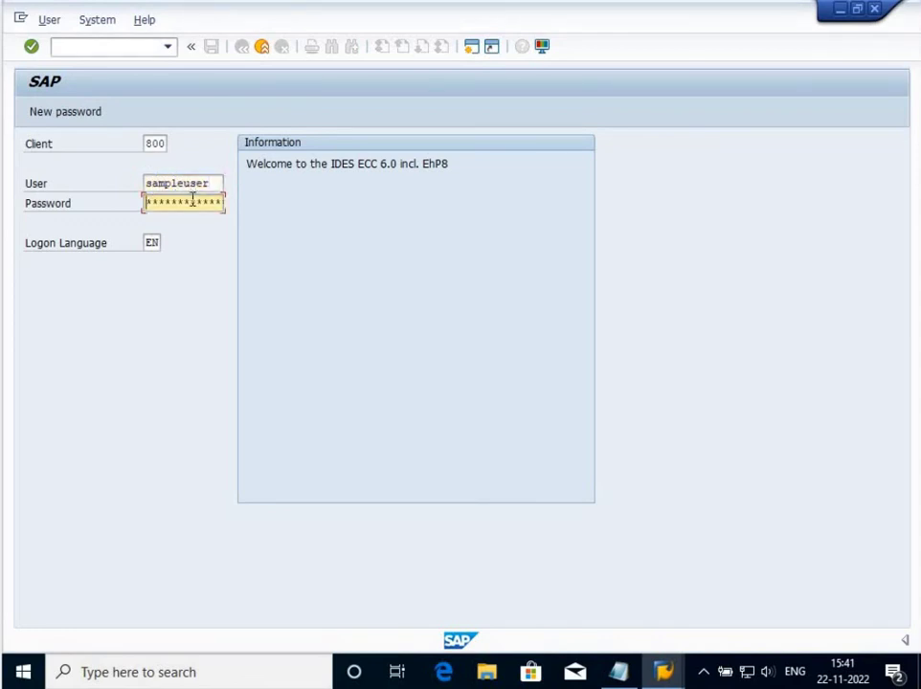
text(****)
key(Return)
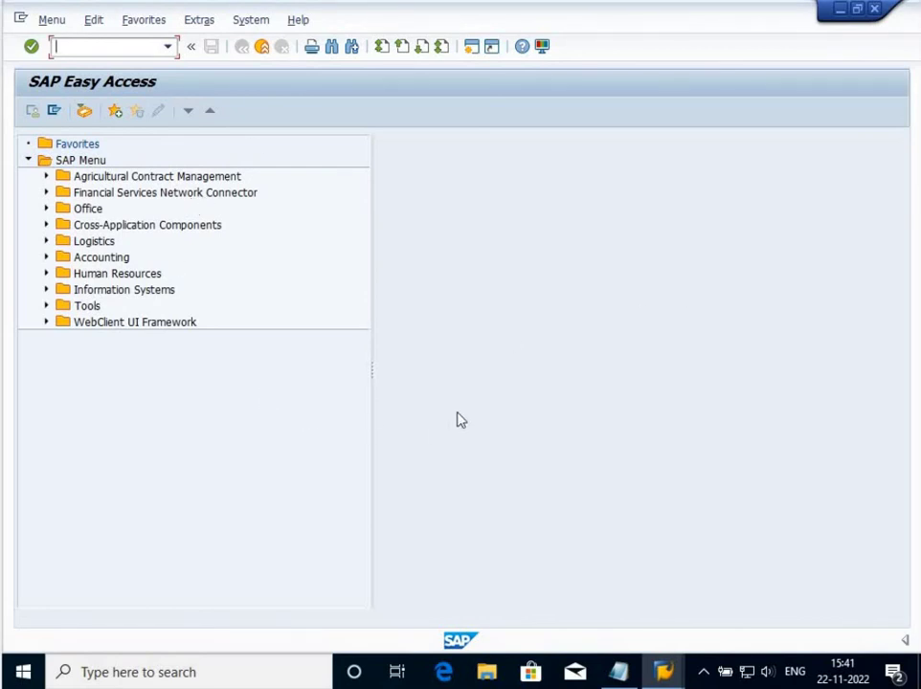
Open the SAP Reference IMG through transaction SPRO.
text(spro)
key(Return)
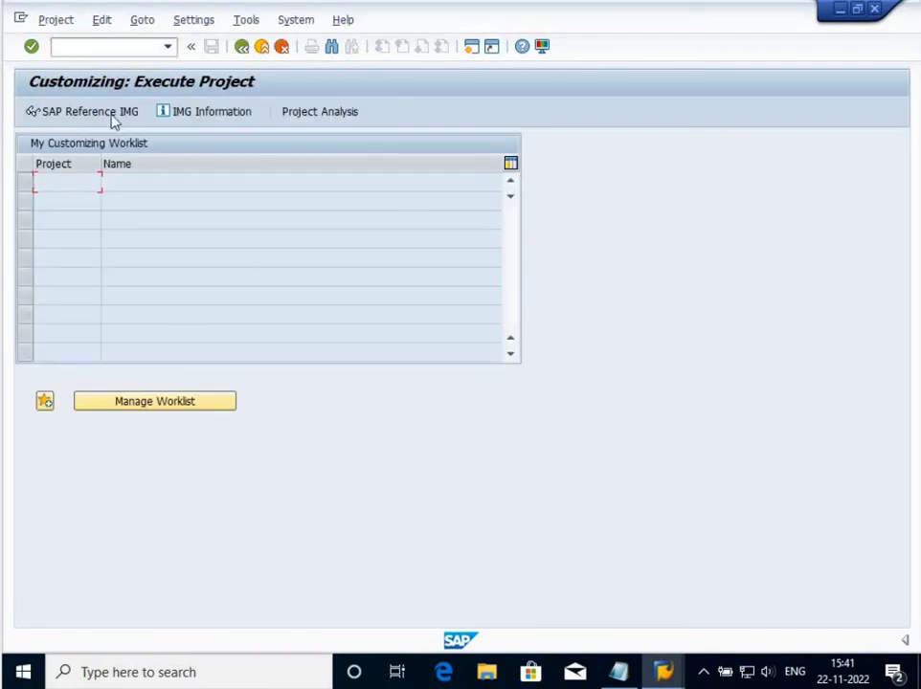
click(109, 113)
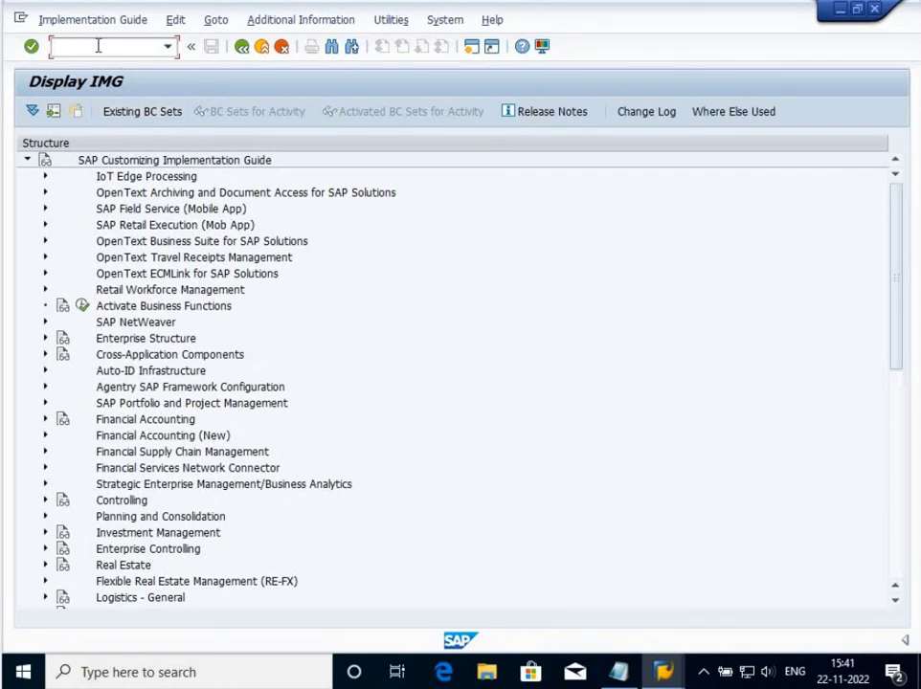
Return to SAP Easy Access with /n, then end the session with /nex.
click(98, 45)
text(/n)
key(Return)
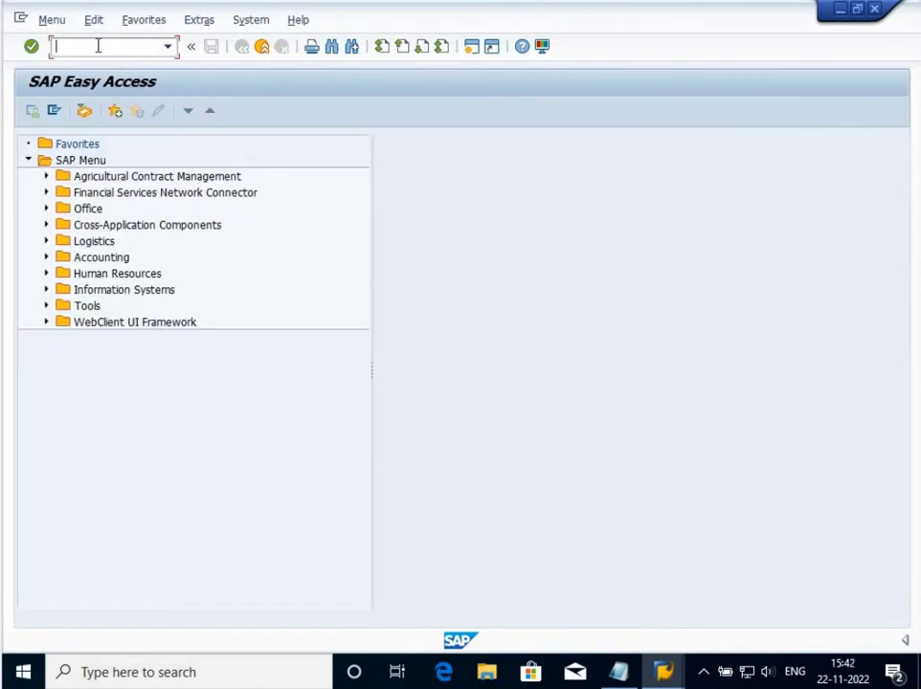
text(/nex)
key(Return)
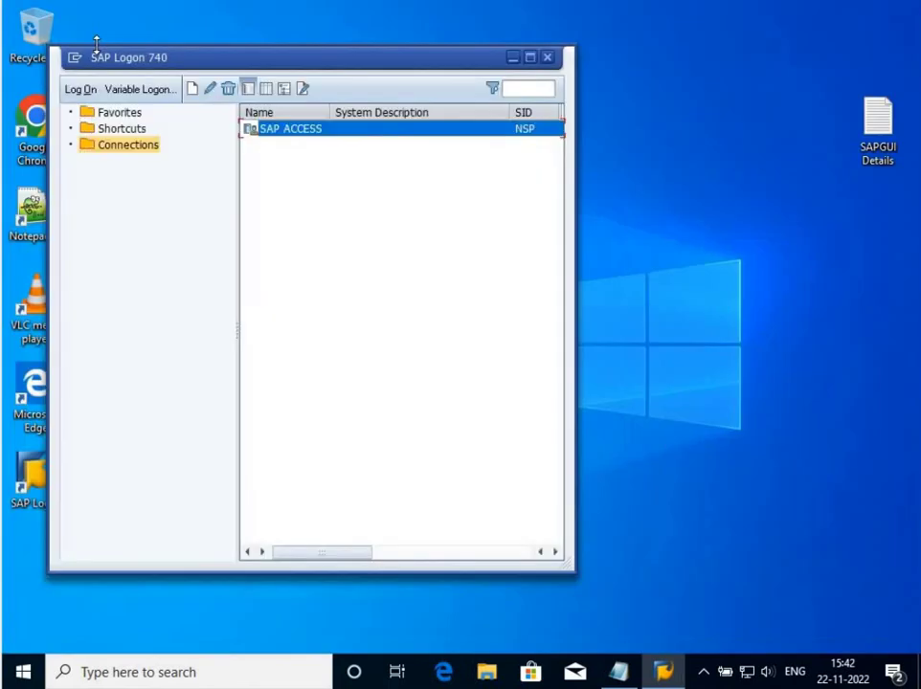